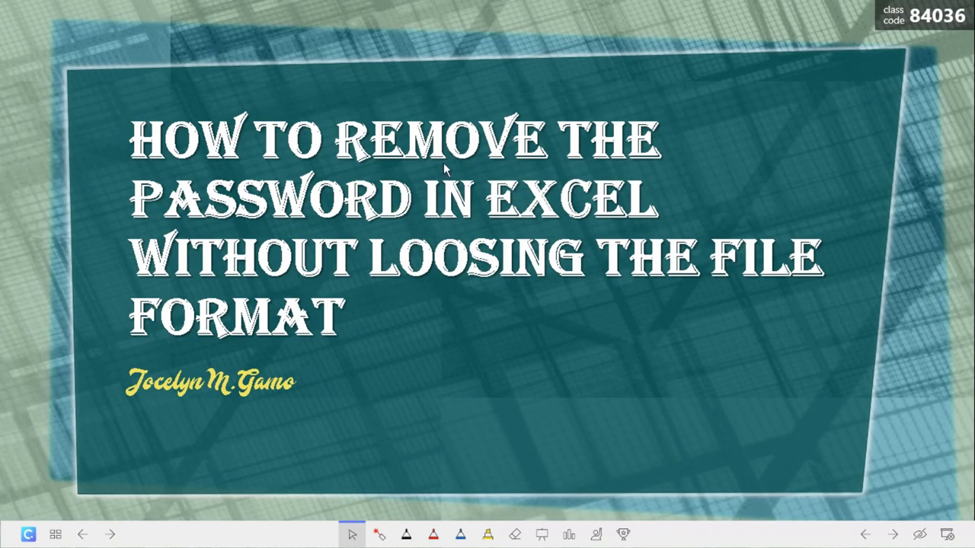
- Exit the title slideshow so the Downloads folder is visible
{"action": "key", "text": "Escape"}
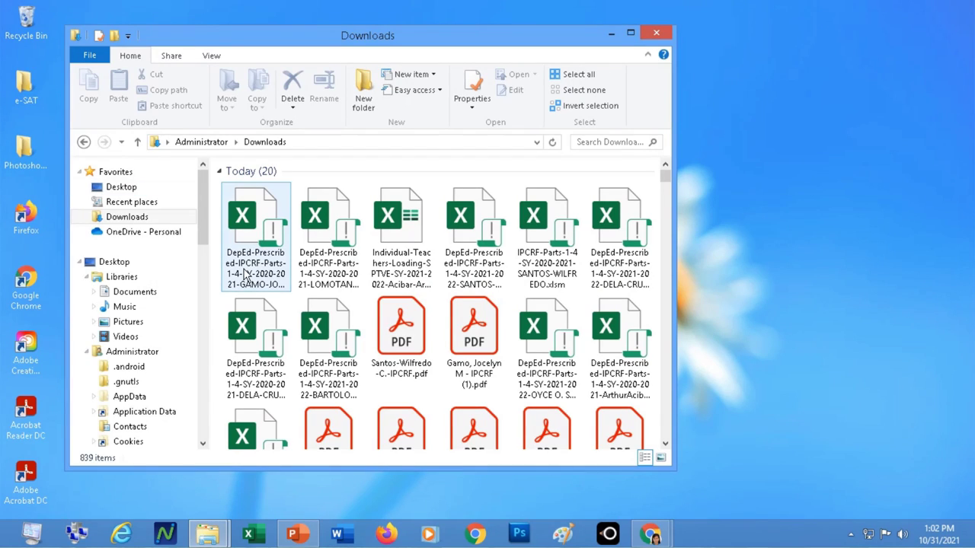
- Open the IPCRF workbook and confirm the PART 1 - Proficient sheet rejects edits as protected
{"action": "double_click", "coordinate": [252, 276]}
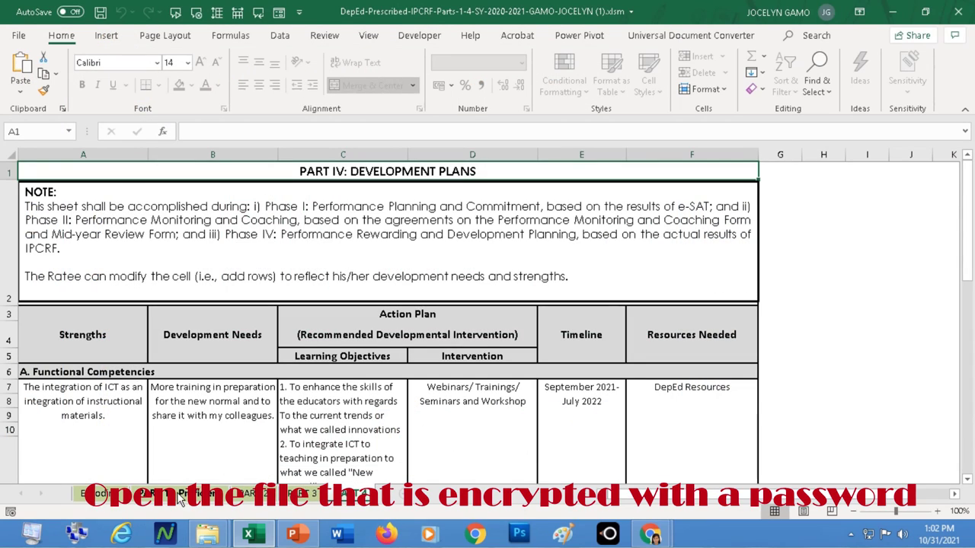
{"action": "left_click", "coordinate": [179, 495]}
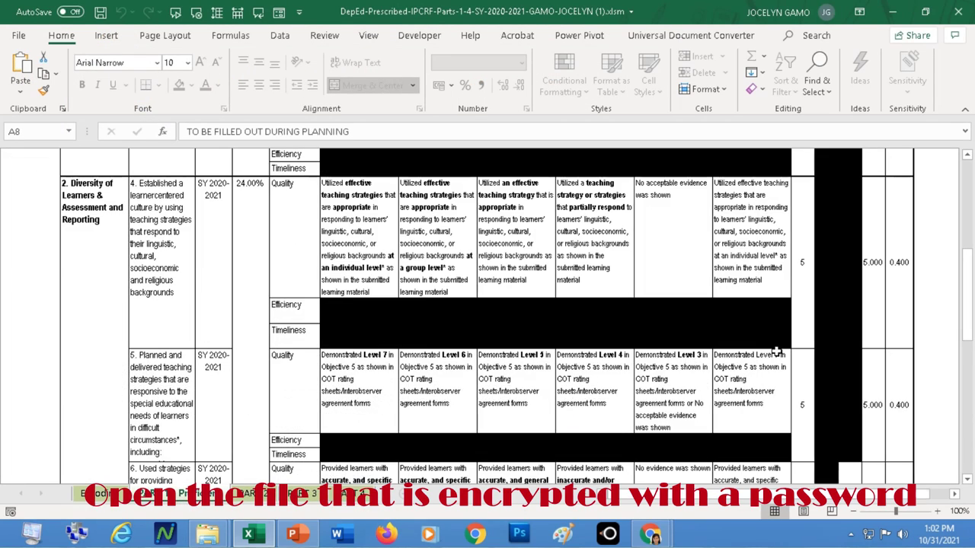
{"action": "double_click", "coordinate": [805, 265]}
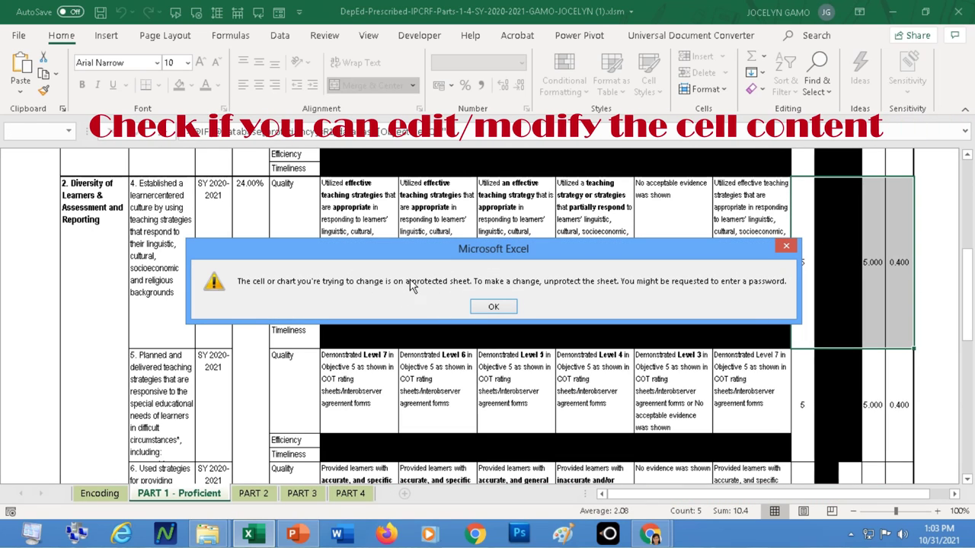
{"action": "left_click", "coordinate": [499, 307]}
- Confirm the Encoding sheet also shows the protected-sheet warning when a cell is edited
{"action": "left_click", "coordinate": [99, 494]}
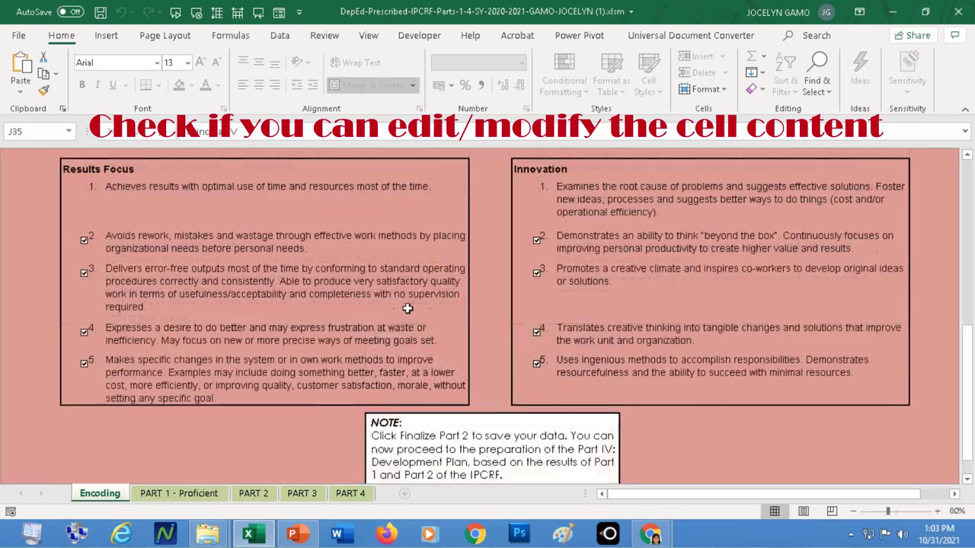
{"action": "scroll", "coordinate": [401, 311], "scroll_direction": "up", "scroll_amount": 10}
{"action": "scroll", "coordinate": [402, 326], "scroll_direction": "up", "scroll_amount": 2}
{"action": "scroll", "coordinate": [402, 326], "scroll_direction": "down", "scroll_amount": 5}
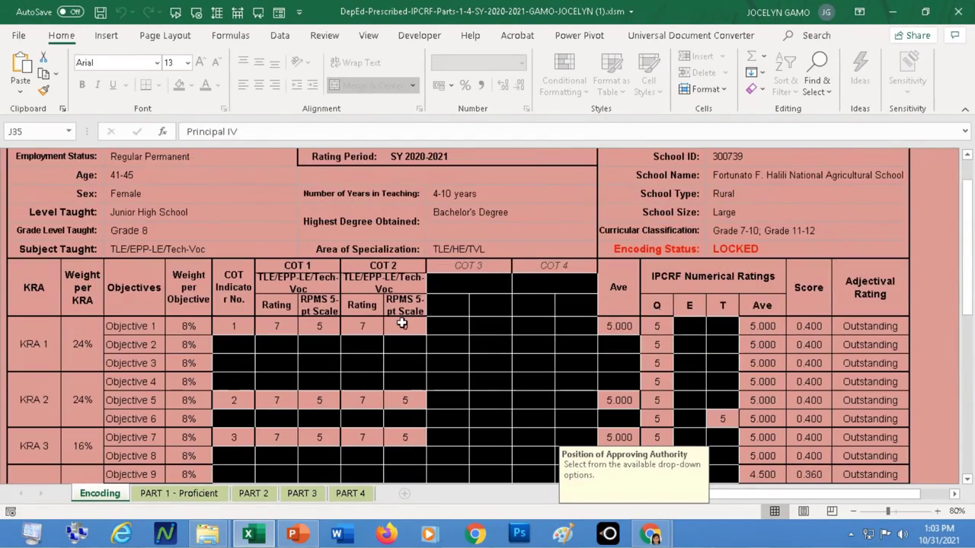
{"action": "scroll", "coordinate": [407, 321], "scroll_direction": "up", "scroll_amount": 2}
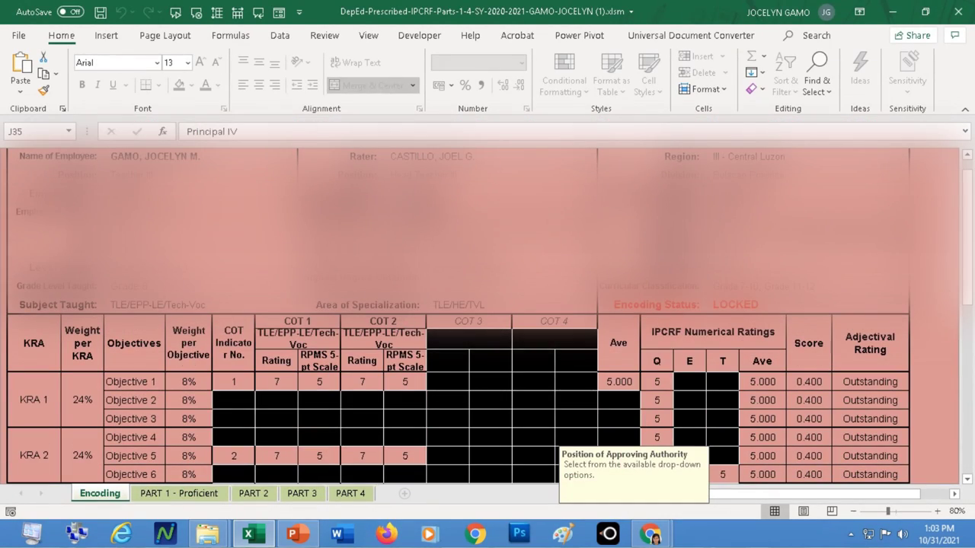
{"action": "scroll", "coordinate": [409, 212], "scroll_direction": "down", "scroll_amount": 7}
{"action": "double_click", "coordinate": [410, 213]}
{"action": "left_click", "coordinate": [483, 314]}
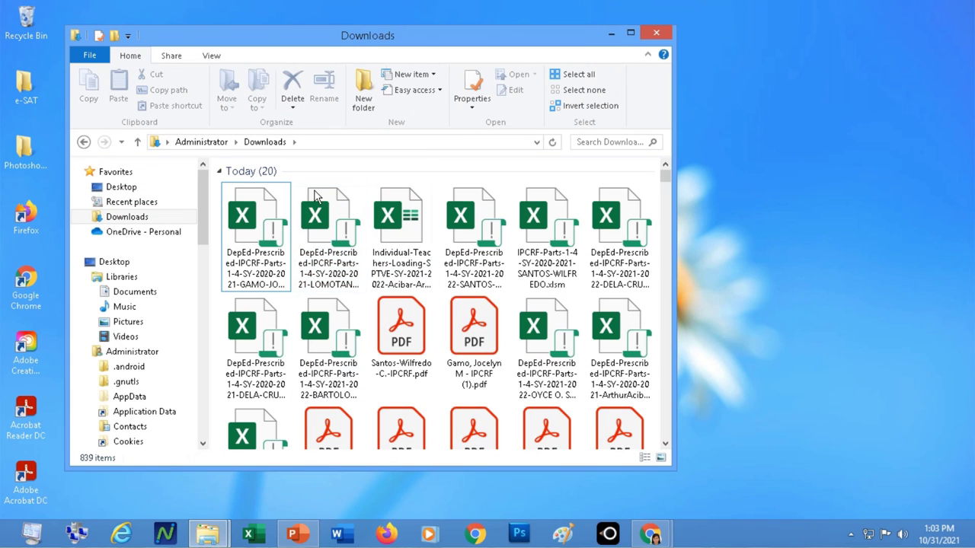
- Rename the IPCRF workbook from .xlsm to .zip, accepting the extension-change warning
{"action": "right_click", "coordinate": [254, 285]}
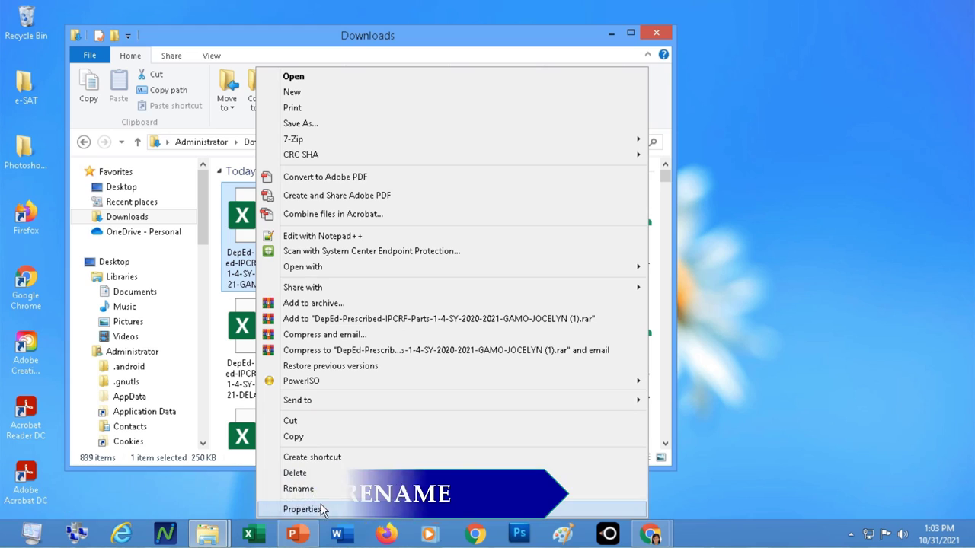
{"action": "left_click", "coordinate": [319, 489]}
{"action": "key", "text": "BackSpace"}
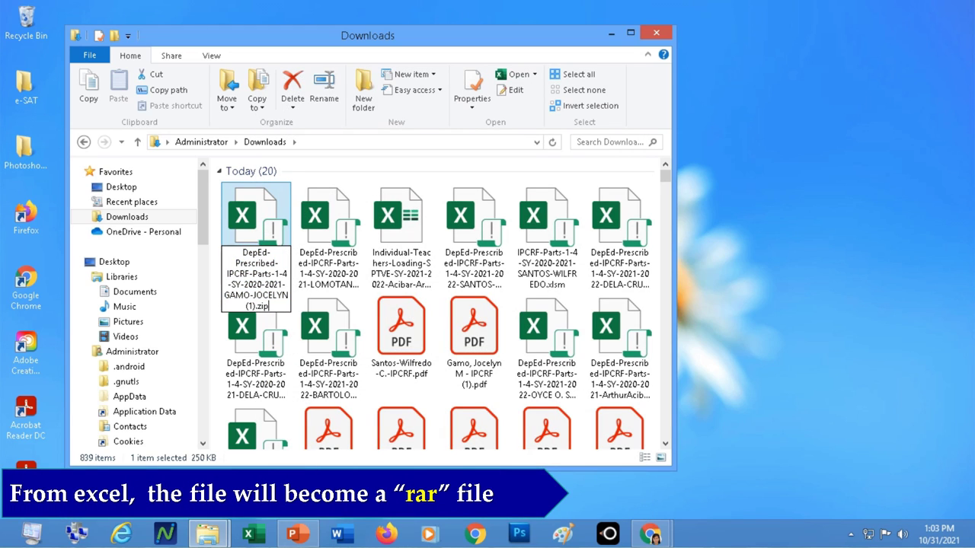
{"action": "key", "text": "Return"}
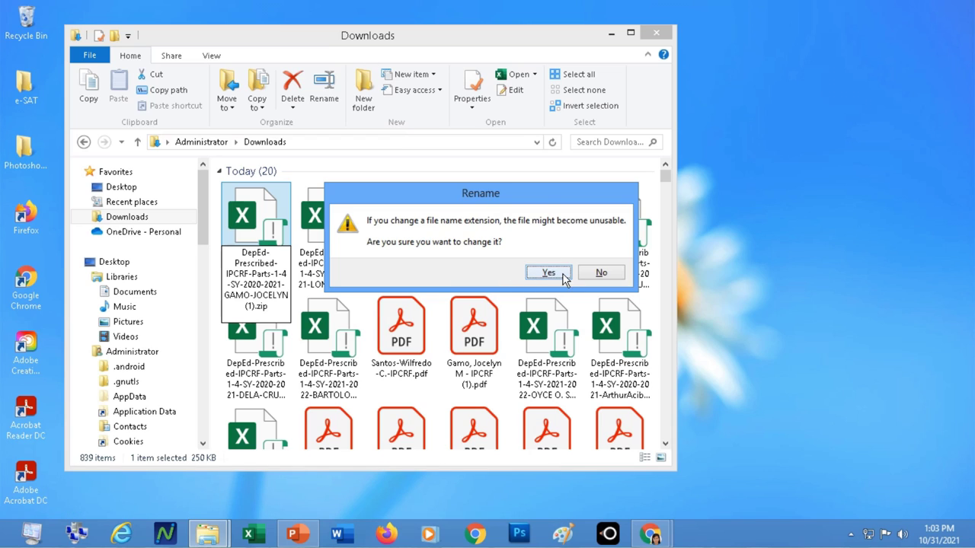
{"action": "left_click", "coordinate": [548, 272]}
{"action": "right_click", "coordinate": [236, 186]}
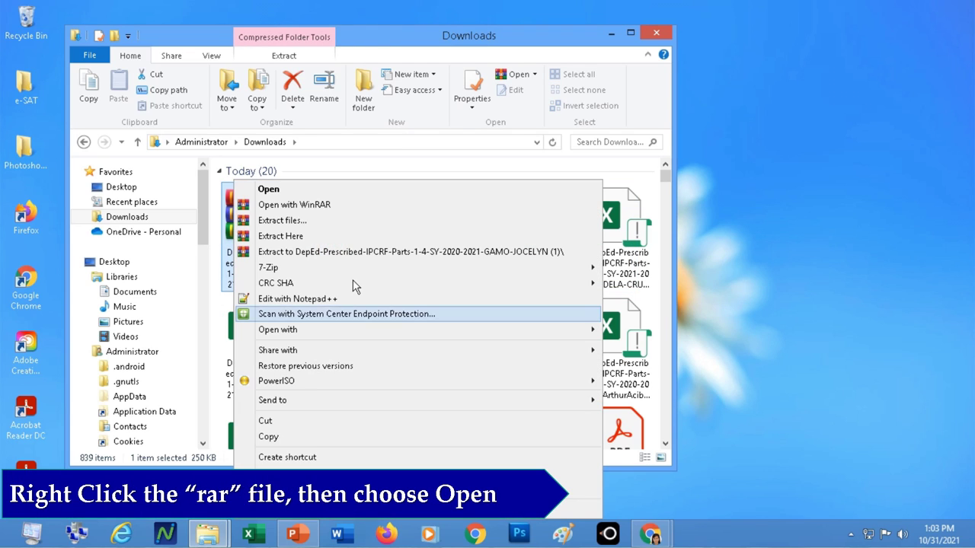
- Open the .zip in WinRAR and open xl\worksheets\sheet1.xml in Notepad
{"action": "left_click", "coordinate": [264, 193]}
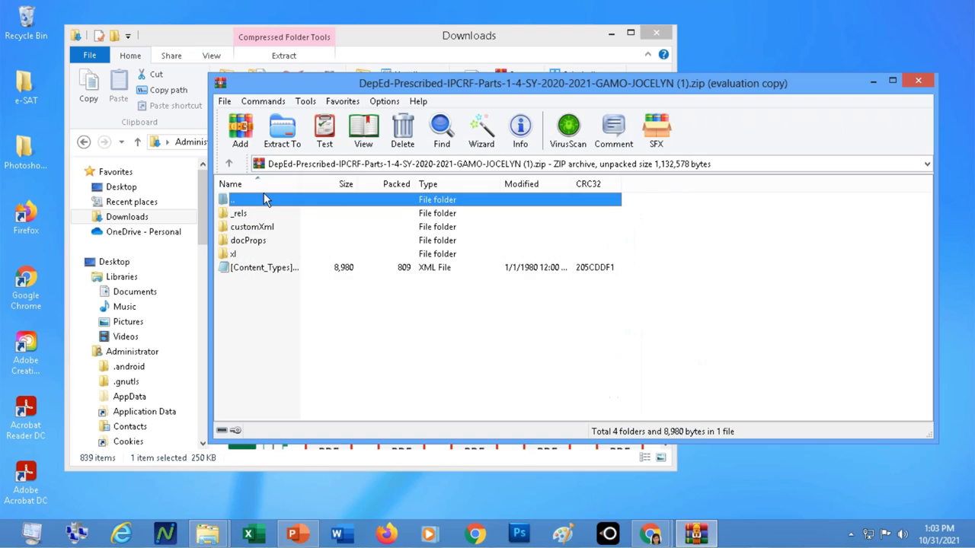
{"action": "double_click", "coordinate": [229, 254]}
{"action": "left_click", "coordinate": [658, 273]}
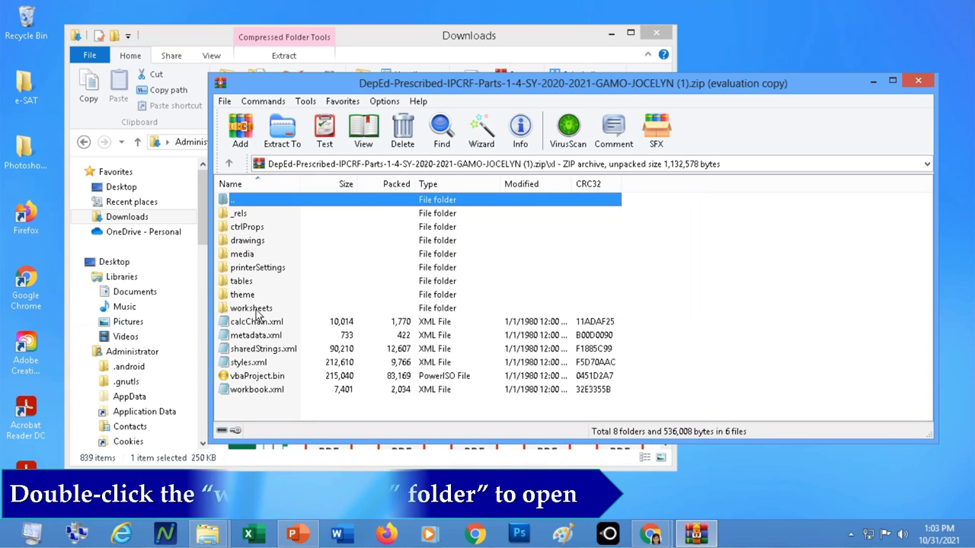
{"action": "double_click", "coordinate": [258, 308]}
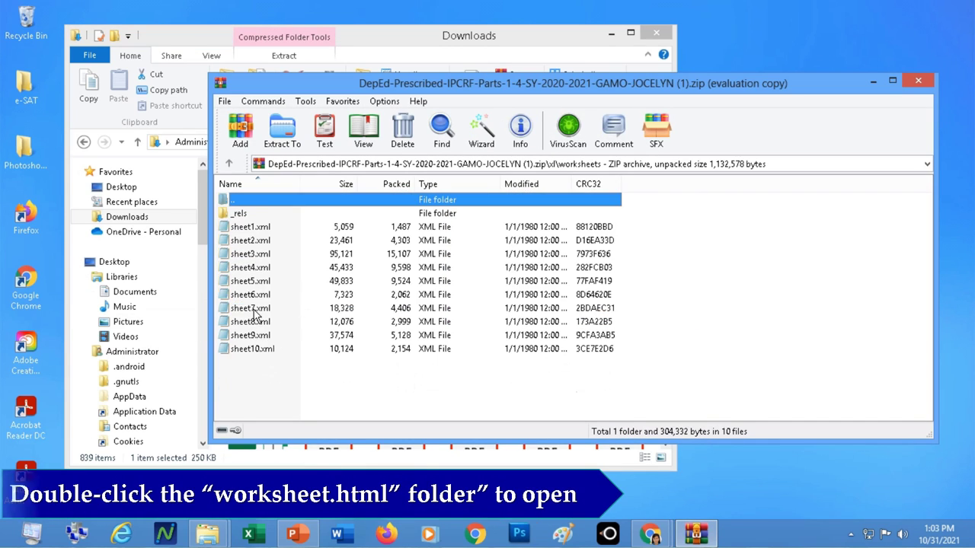
{"action": "double_click", "coordinate": [242, 227]}
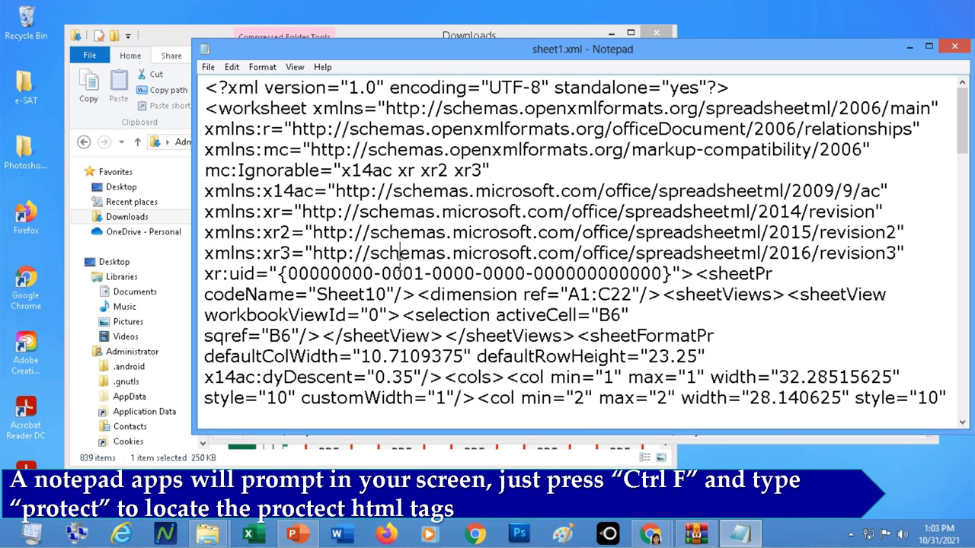
- Search sheet1.xml for 'protect', find no match, and close it
{"action": "key", "text": "ctrl+f"}
{"action": "type", "text": "protect"}
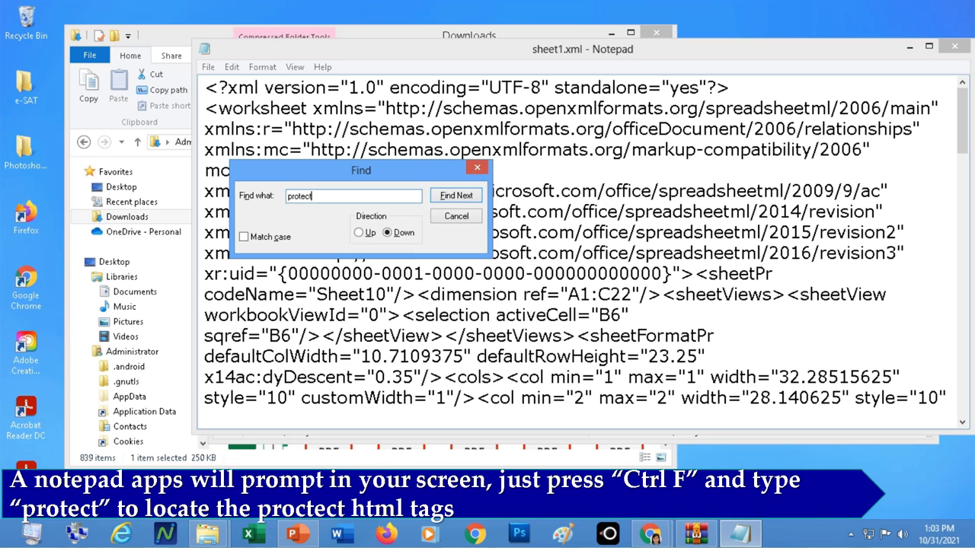
{"action": "key", "text": "Return"}
{"action": "key", "text": "Return"}
{"action": "key", "text": "Escape"}
{"action": "left_click", "coordinate": [954, 47]}
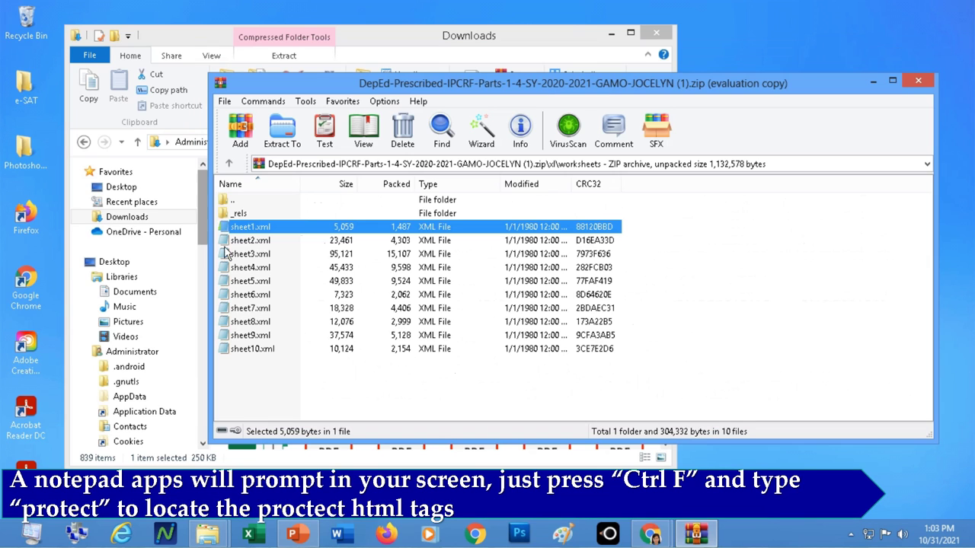
- Open sheet2.xml, search it for 'protect', find no match, and close it
{"action": "double_click", "coordinate": [251, 240]}
{"action": "key", "text": "ctrl+f"}
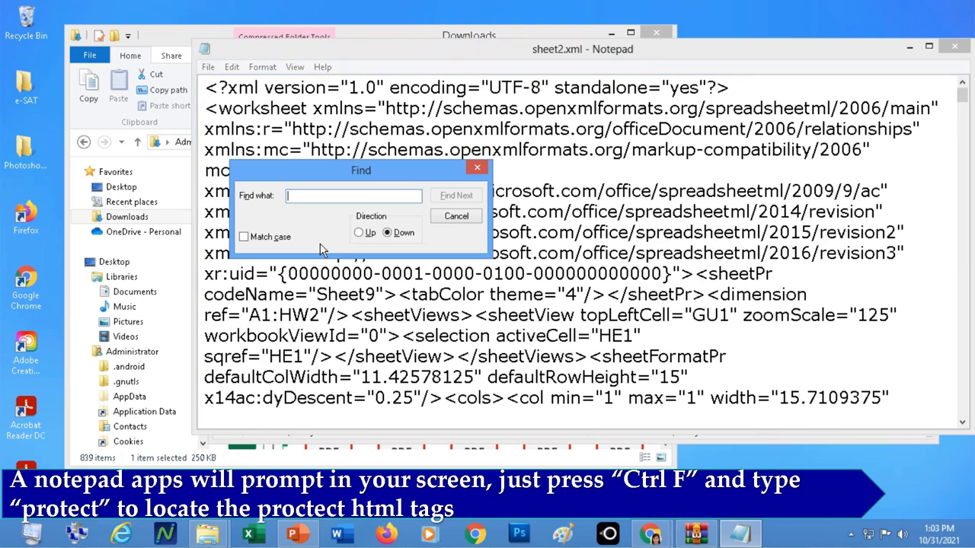
{"action": "type", "text": "protect"}
{"action": "key", "text": "Return"}
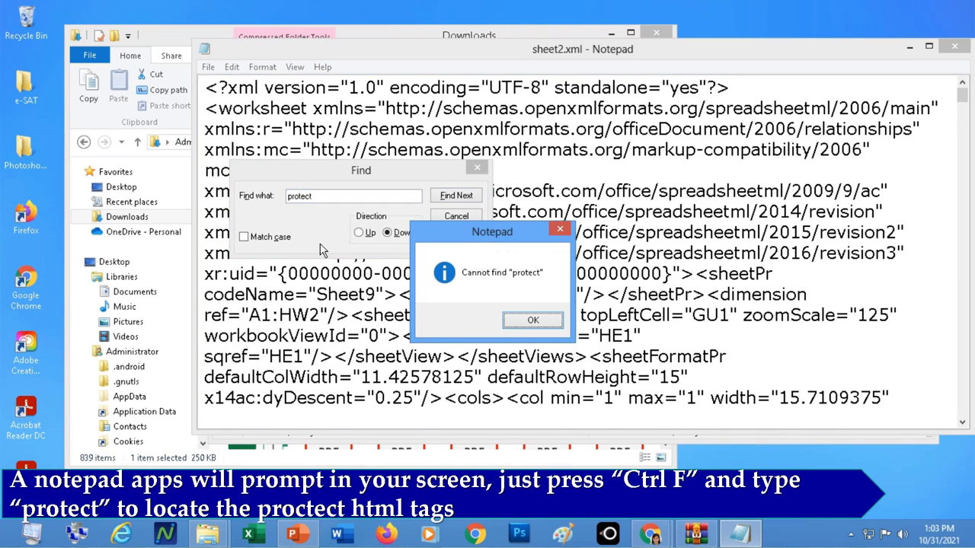
{"action": "key", "text": "Return"}
{"action": "key", "text": "Escape"}
{"action": "left_click", "coordinate": [955, 46]}
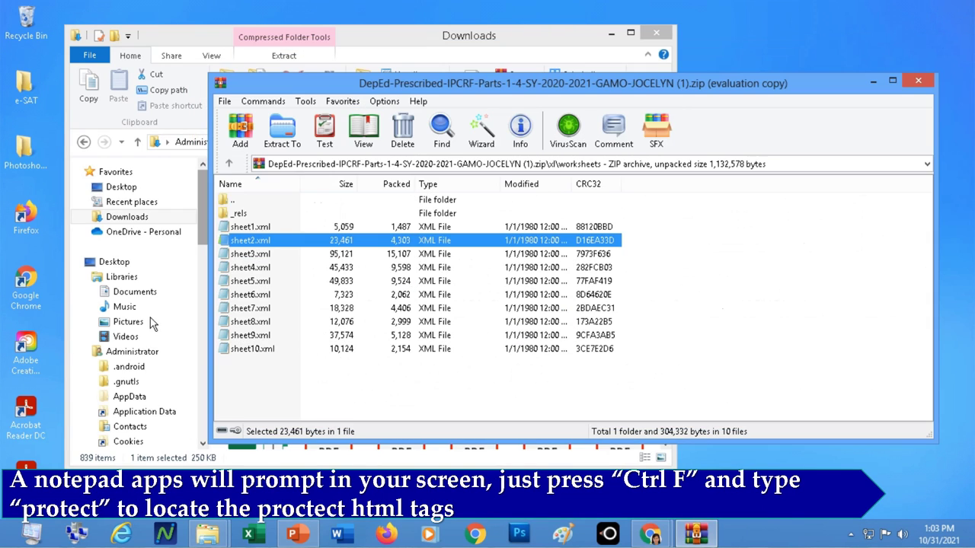
- Delete the <sheetProtection .../> tag from sheet3.xml and save the update into the IPCRF archive
{"action": "double_click", "coordinate": [259, 256]}
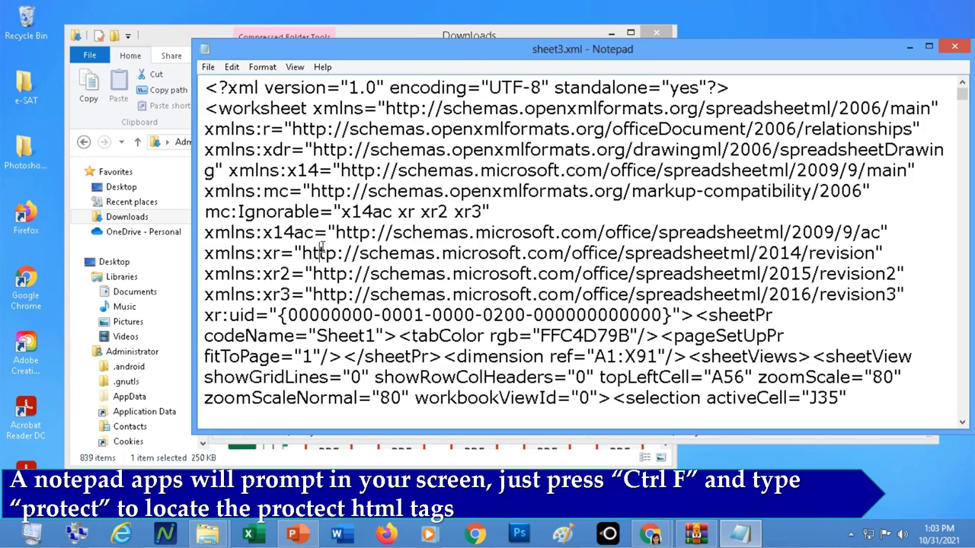
{"action": "key", "text": "ctrl+f"}
{"action": "type", "text": "protect"}
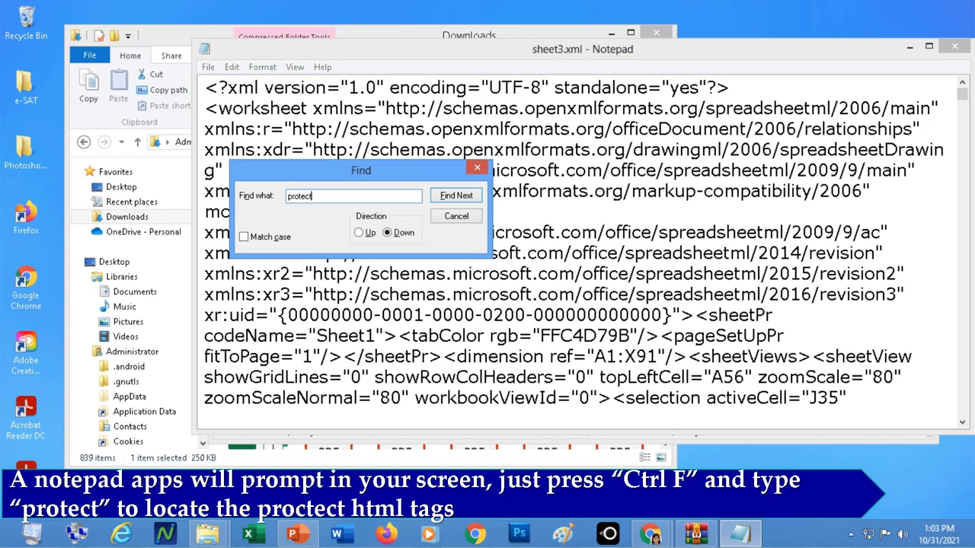
{"action": "key", "text": "Return"}
{"action": "key", "text": "Escape"}
{"action": "scroll", "coordinate": [640, 196], "scroll_direction": "down", "scroll_amount": 2}
{"action": "scroll", "coordinate": [647, 199], "scroll_direction": "down", "scroll_amount": 1}
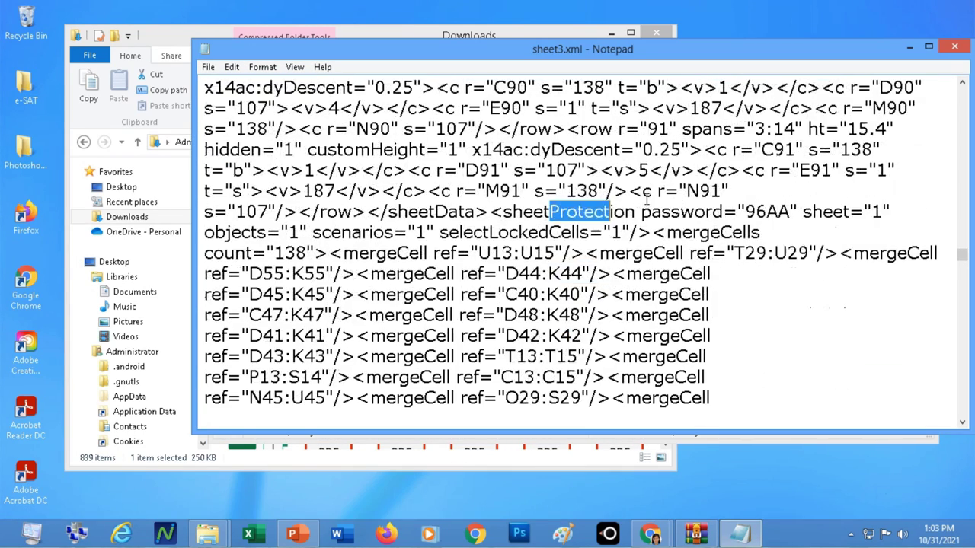
{"action": "left_click_drag", "start_coordinate": [490, 212], "coordinate": [652, 232]}
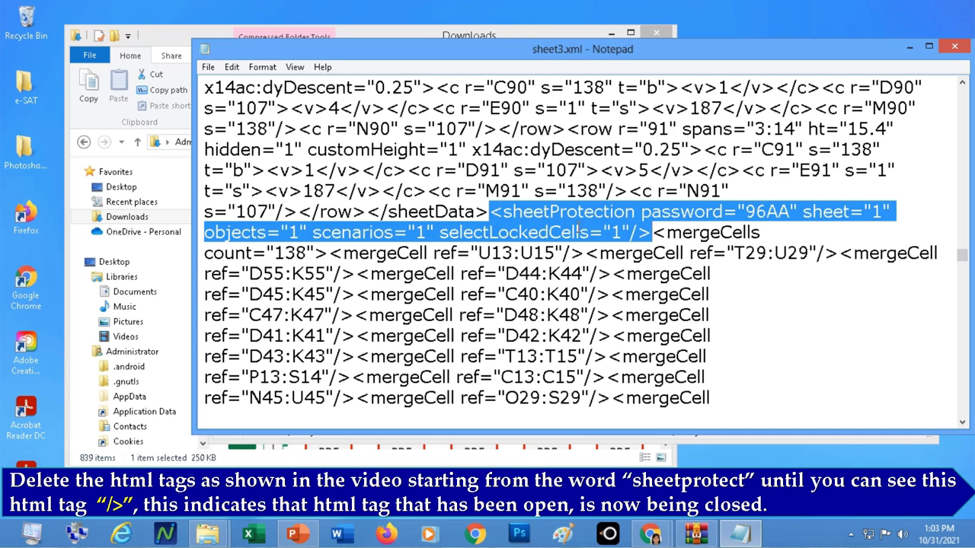
{"action": "key", "text": "Delete"}
{"action": "left_click", "coordinate": [954, 48]}
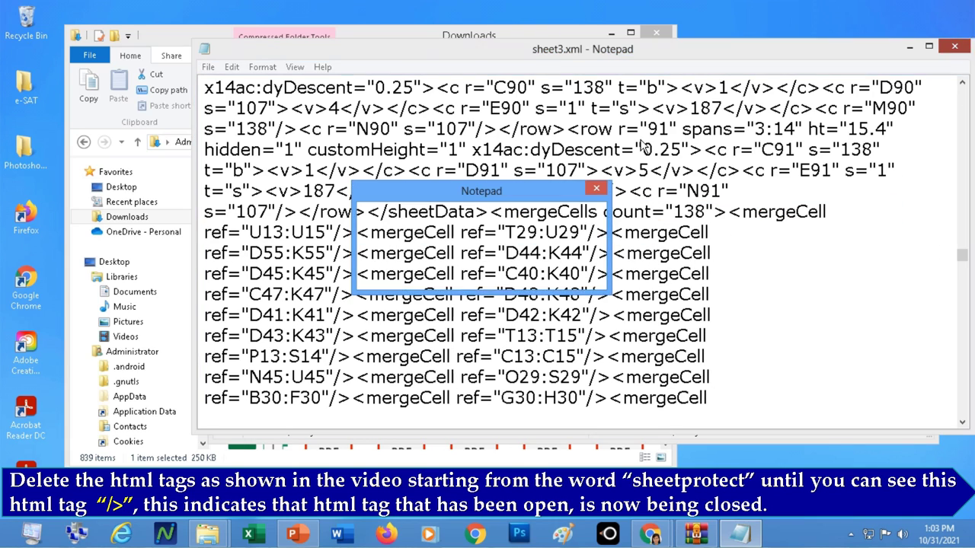
{"action": "left_click", "coordinate": [453, 274]}
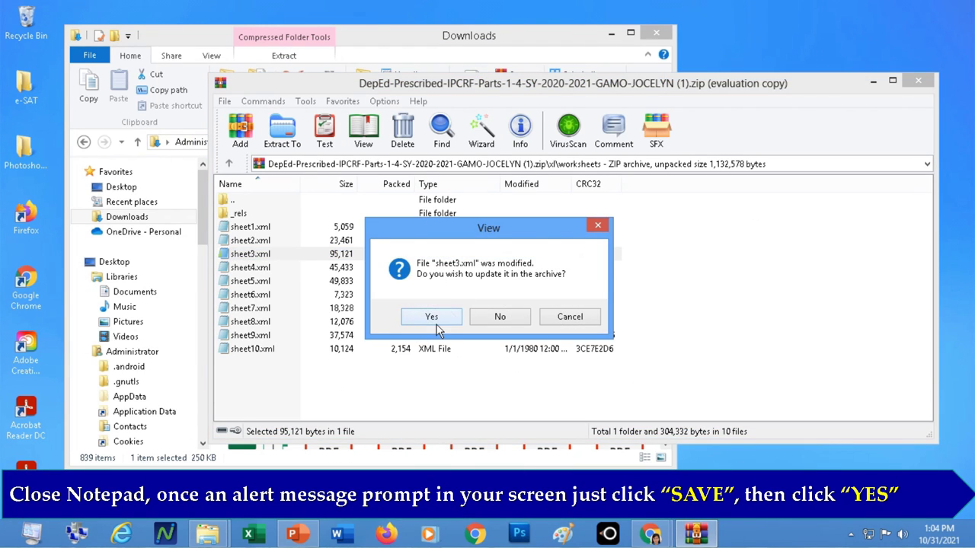
{"action": "left_click", "coordinate": [436, 319]}
- Strip the <sheetProtection .../> tag from sheet4.xml and save it back into the archive
{"action": "double_click", "coordinate": [250, 267]}
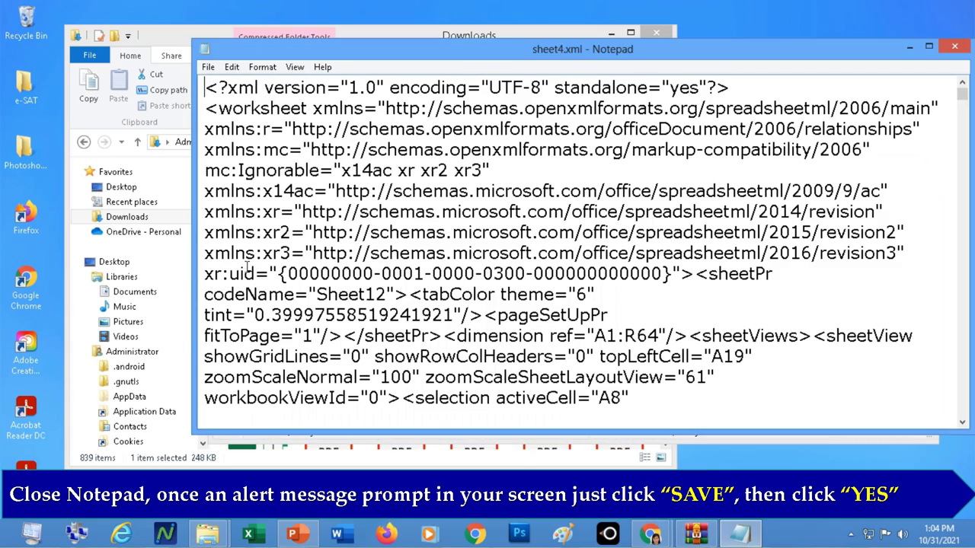
{"action": "key", "text": "ctrl+f"}
{"action": "type", "text": "protect"}
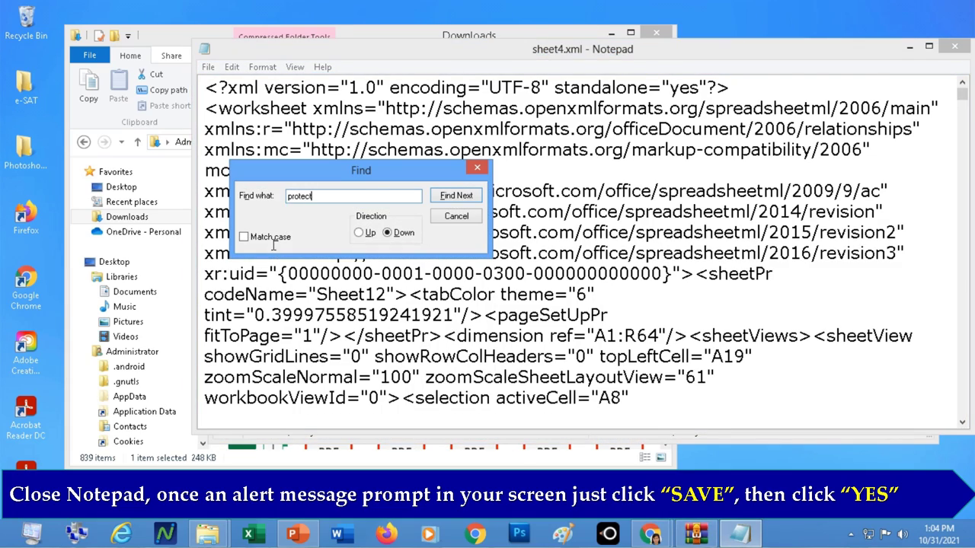
{"action": "key", "text": "Return"}
{"action": "key", "text": "Escape"}
{"action": "scroll", "coordinate": [500, 238], "scroll_direction": "down", "scroll_amount": 1}
{"action": "scroll", "coordinate": [500, 238], "scroll_direction": "down", "scroll_amount": 1}
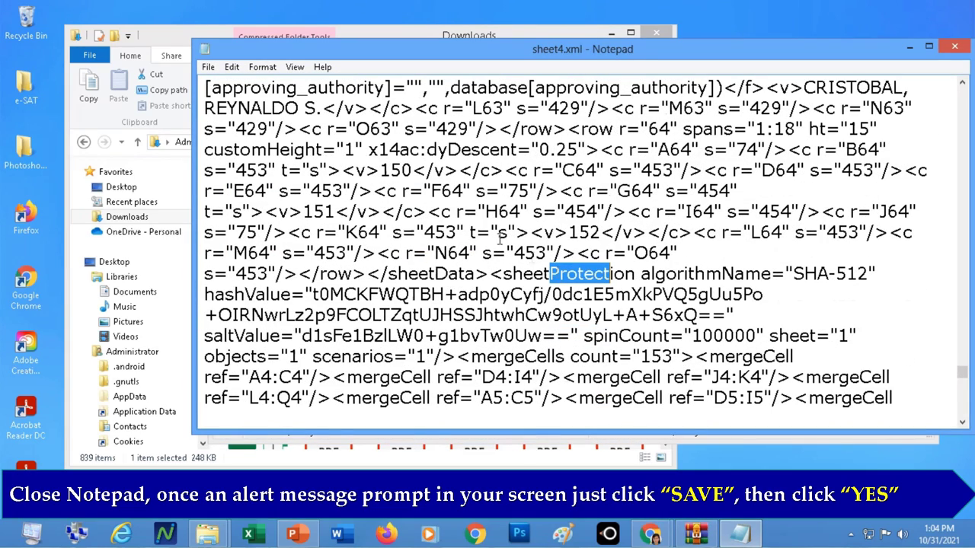
{"action": "left_click_drag", "start_coordinate": [492, 279], "coordinate": [448, 358]}
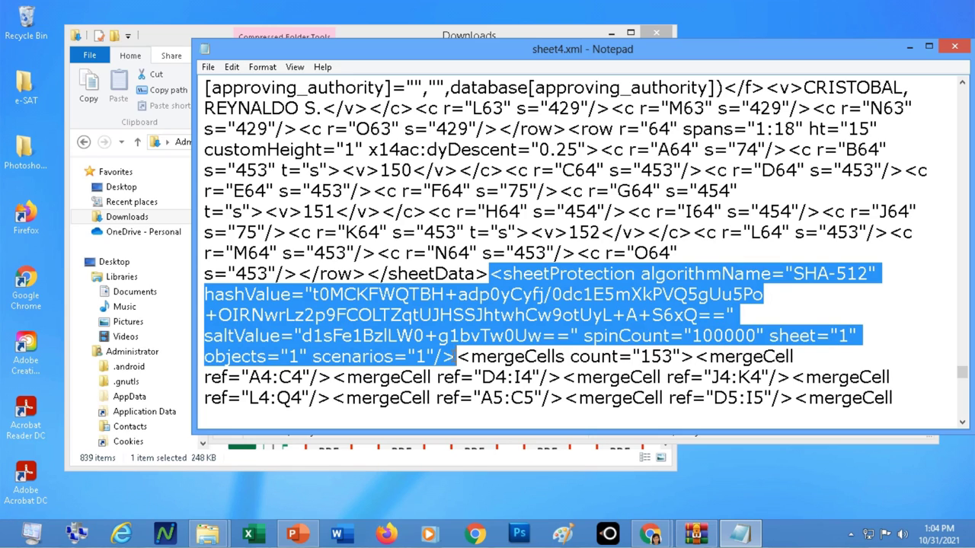
{"action": "key", "text": "Delete"}
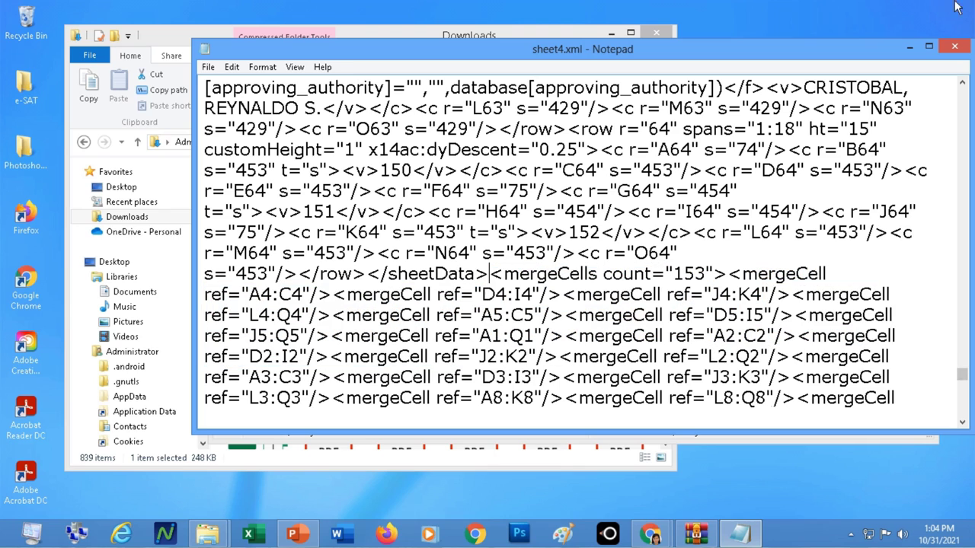
{"action": "left_click", "coordinate": [954, 47]}
{"action": "left_click", "coordinate": [455, 275]}
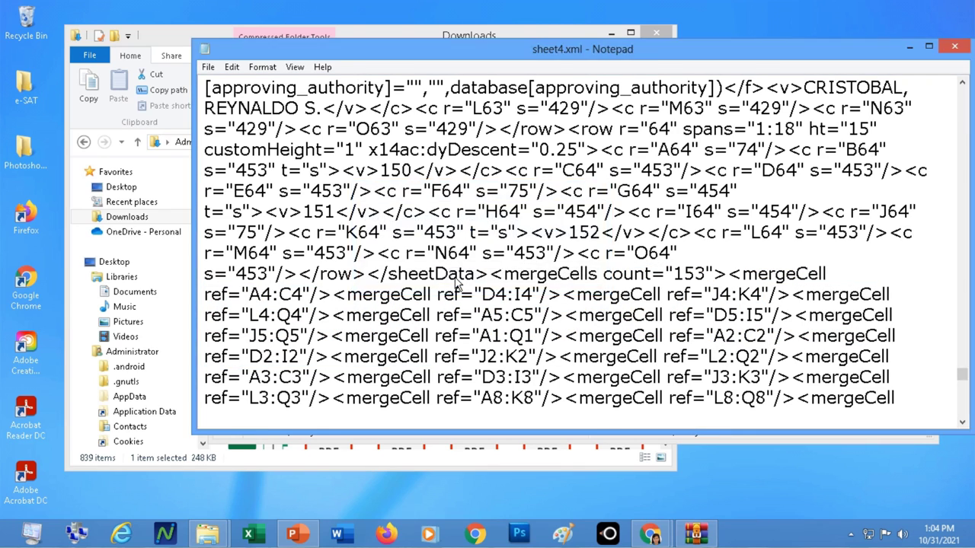
{"action": "left_click", "coordinate": [444, 318]}
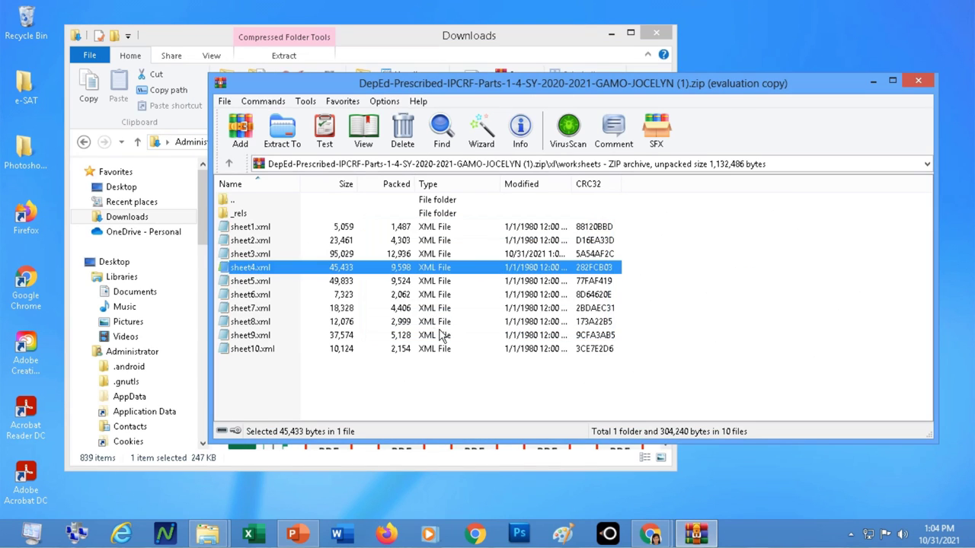
- Delete the sheetProtection element from sheet5.xml and save it to the archive
{"action": "double_click", "coordinate": [248, 281]}
{"action": "key", "text": "ctrl+f"}
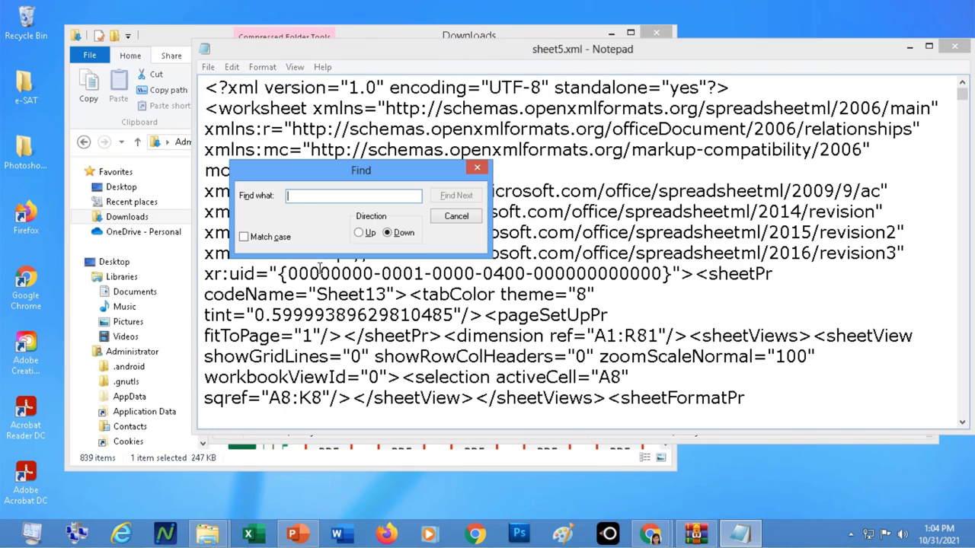
{"action": "key", "text": "Return"}
{"action": "key", "text": "Escape"}
{"action": "mouse_move", "coordinate": [737, 150]}
{"action": "left_mouse_down"}
{"action": "mouse_move", "coordinate": [304, 191]}
{"action": "mouse_move", "coordinate": [435, 253]}
{"action": "left_mouse_up"}
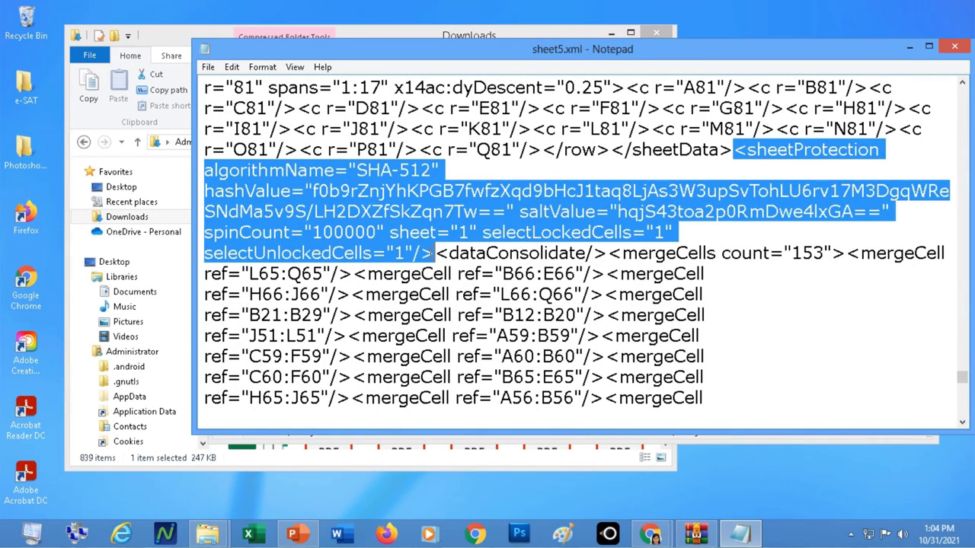
{"action": "key", "text": "Delete"}
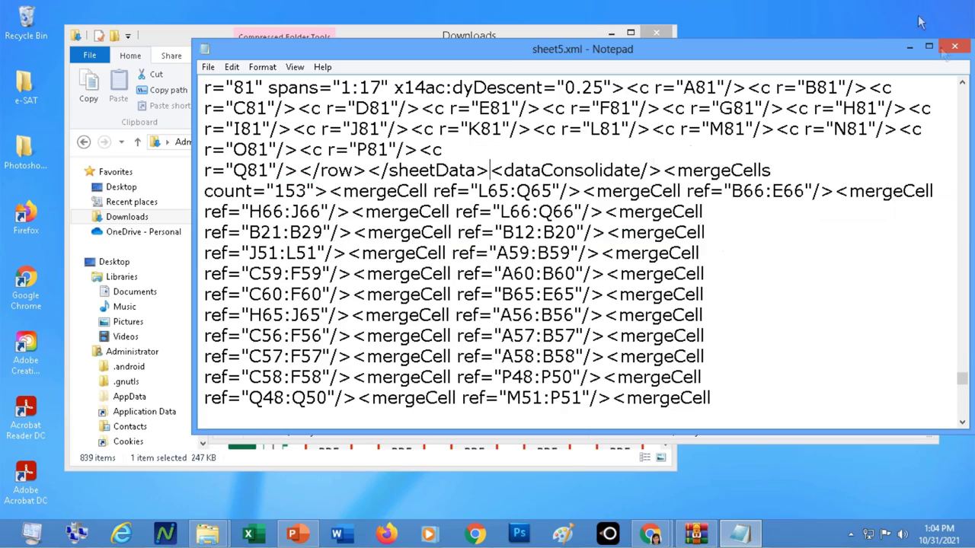
{"action": "key", "text": "alt+F4"}
{"action": "key", "text": "Down"}
- Remove the sheetProtection element from sheet6.xml and update the archive
{"action": "key", "text": "Return"}
{"action": "key", "text": "ctrl+f"}
{"action": "type", "text": "protect"}
{"action": "key", "text": "Return"}
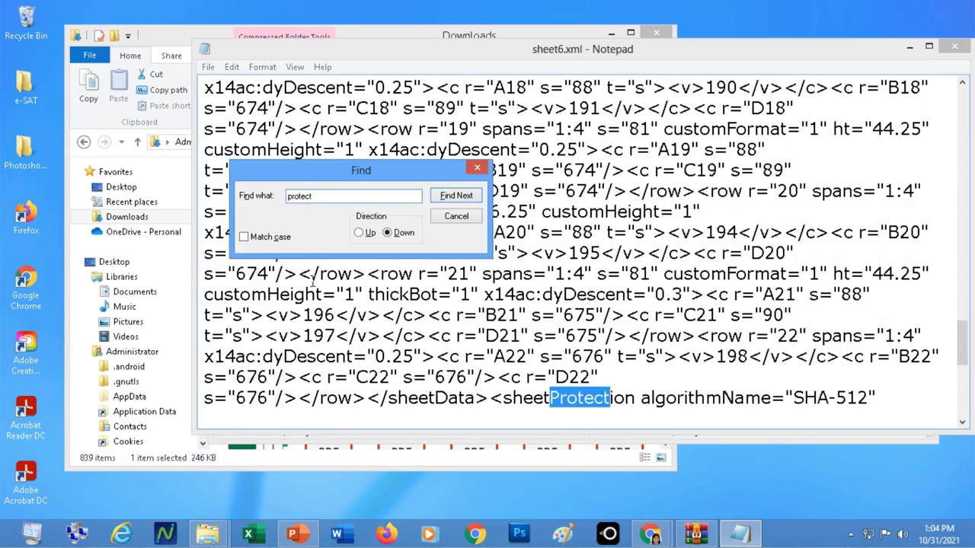
{"action": "key", "text": "Escape"}
{"action": "left_click_drag", "start_coordinate": [489, 212], "coordinate": [435, 294]}
{"action": "key", "text": "Delete"}
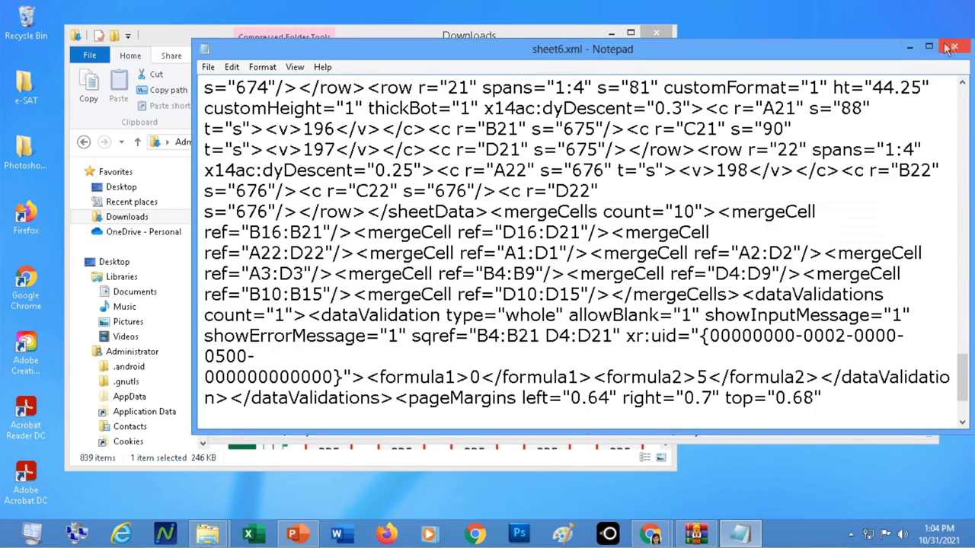
{"action": "key", "text": "alt+F4"}
{"action": "key", "text": "Down"}
- Strip the sheetProtection element from sheet7.xml and save the change into the archive
{"action": "key", "text": "Return"}
{"action": "key", "text": "ctrl+f"}
{"action": "type", "text": "protect"}
{"action": "key", "text": "Return"}
{"action": "key", "text": "Escape"}
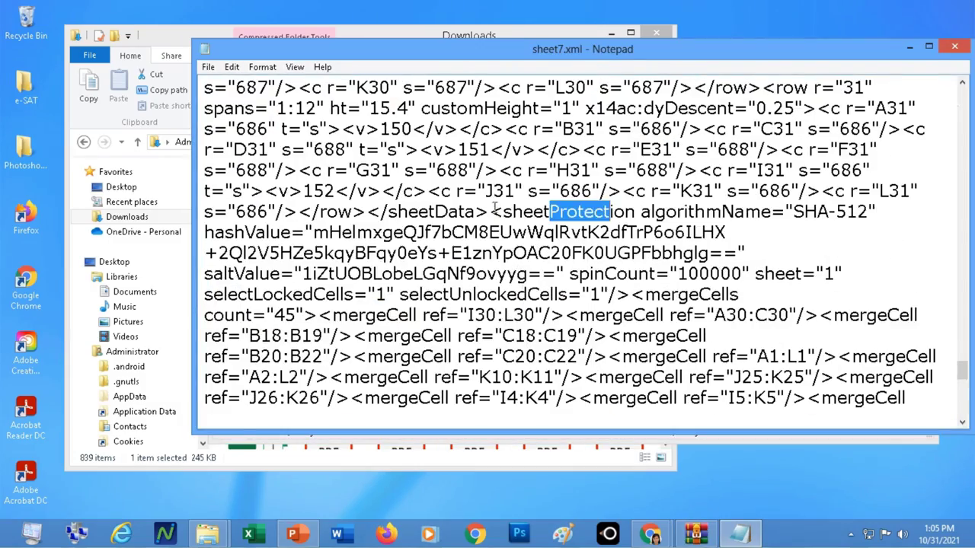
{"action": "left_click_drag", "start_coordinate": [490, 212], "coordinate": [630, 294]}
{"action": "key", "text": "Delete"}
{"action": "key", "text": "alt+F4"}
{"action": "key", "text": "Return"}
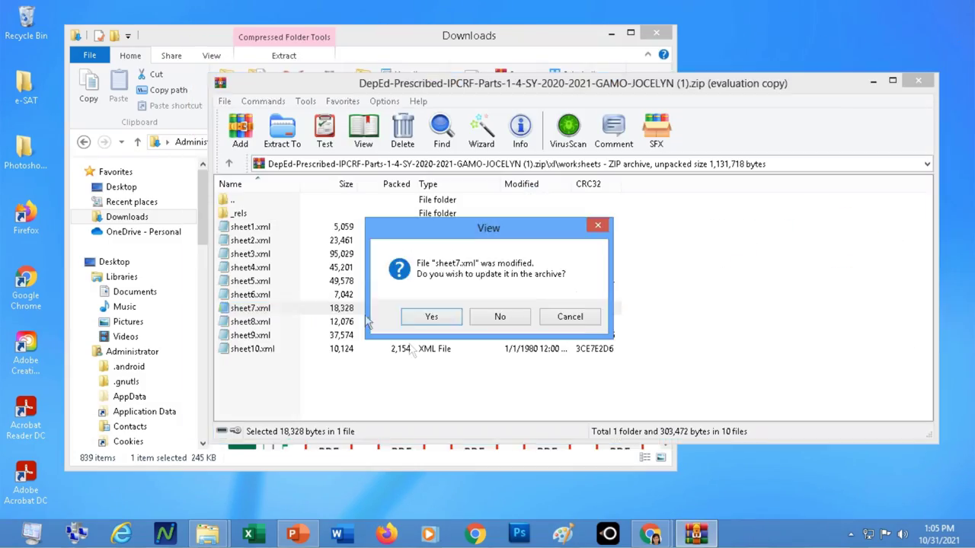
{"action": "key", "text": "Return"}
- Delete the sheetProtection element from sheet8.xml and confirm the archive update
{"action": "key", "text": "Down"}
{"action": "key", "text": "Return"}
{"action": "key", "text": "ctrl+f"}
{"action": "type", "text": "protect"}
{"action": "key", "text": "Return"}
{"action": "key", "text": "Escape"}
{"action": "left_click_drag", "start_coordinate": [566, 212], "coordinate": [417, 315]}
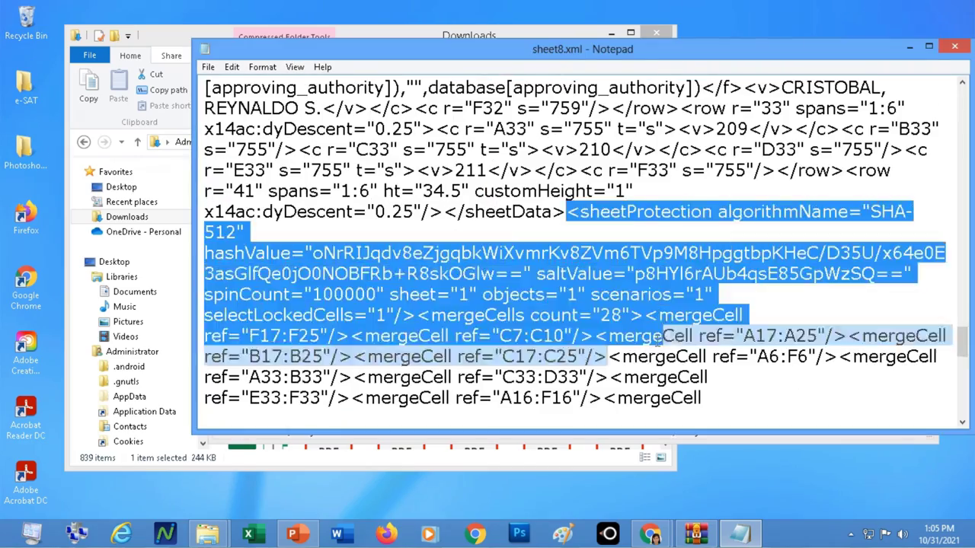
{"action": "key", "text": "Delete"}
{"action": "key", "text": "alt+F4"}
{"action": "key", "text": "Return"}
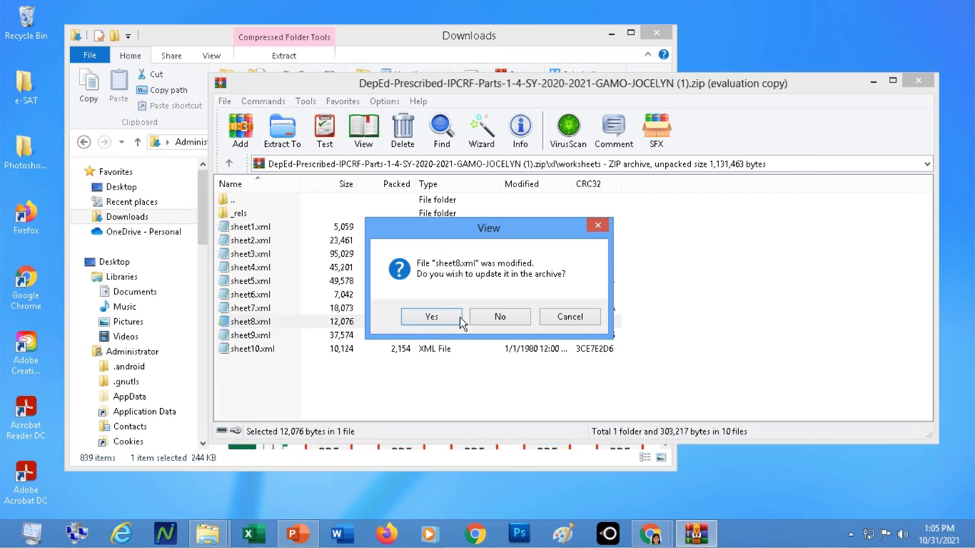
{"action": "key", "text": "Return"}
- Remove the sheetProtection element from sheet9.xml and save it to the archive
{"action": "key", "text": "Down"}
{"action": "key", "text": "Return"}
{"action": "key", "text": "ctrl+f"}
{"action": "type", "text": "protect"}
{"action": "key", "text": "Return"}
{"action": "key", "text": "Escape"}
{"action": "mouse_move", "coordinate": [787, 287]}
{"action": "left_mouse_down"}
{"action": "mouse_move", "coordinate": [548, 342]}
{"action": "mouse_move", "coordinate": [668, 363]}
{"action": "left_mouse_up"}
{"action": "key", "text": "Delete"}
{"action": "key", "text": "alt+F4"}
{"action": "key", "text": "Return"}
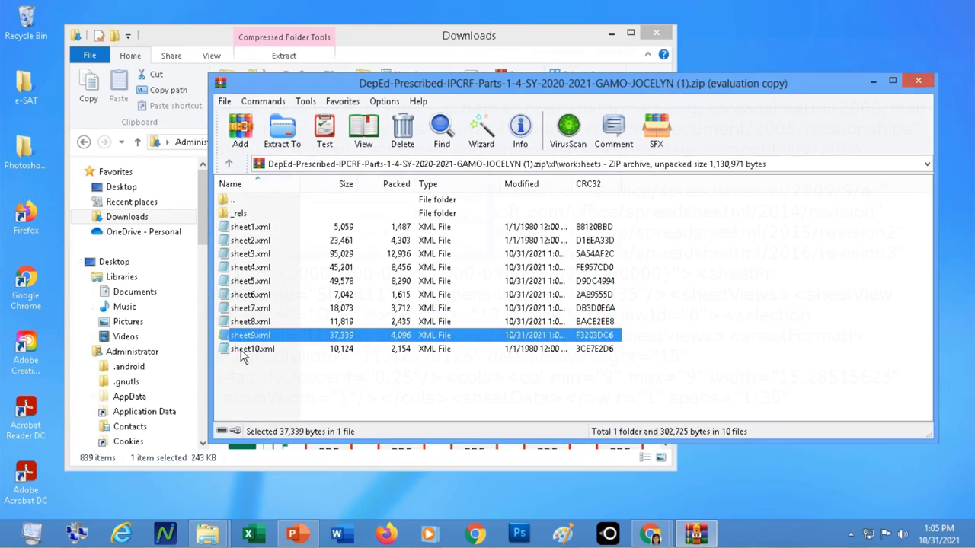
- Check sheet10.xml for 'protect' and close it without changes
{"action": "double_click", "coordinate": [242, 352]}
{"action": "key", "text": "ctrl+f"}
{"action": "type", "text": "protect"}
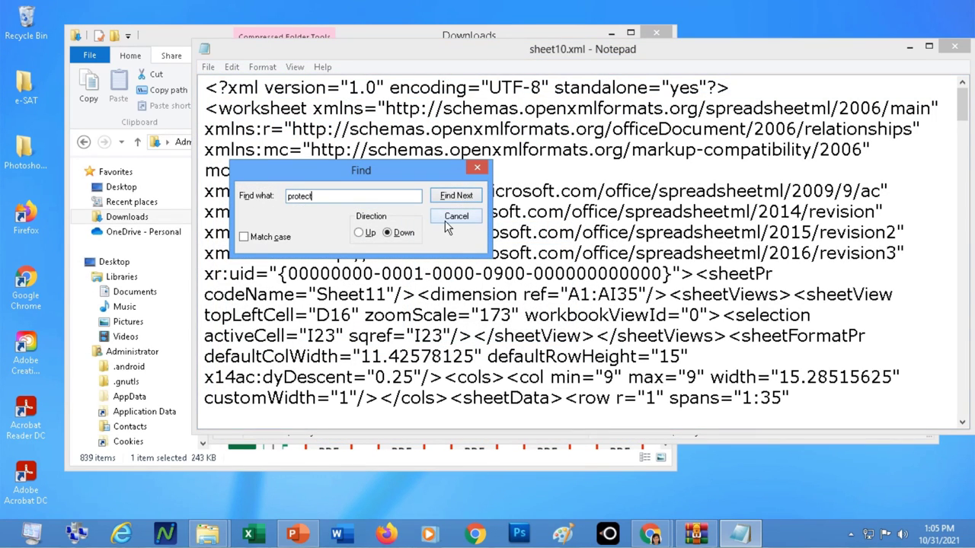
{"action": "left_click", "coordinate": [456, 216]}
{"action": "left_click", "coordinate": [944, 47]}
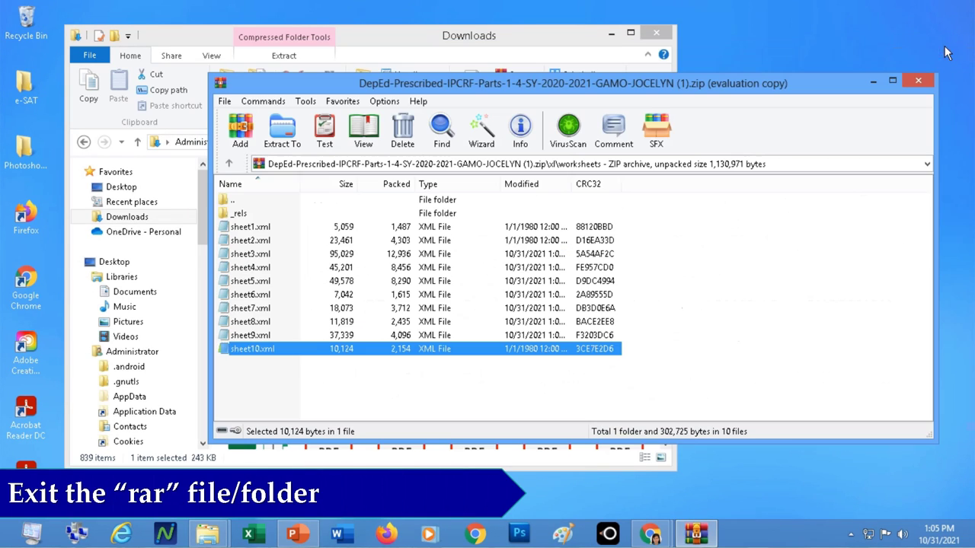
- Close WinRAR and rename the IPCRF archive from .zip back to .xlsm
{"action": "left_click", "coordinate": [917, 80]}
{"action": "right_click", "coordinate": [253, 181]}
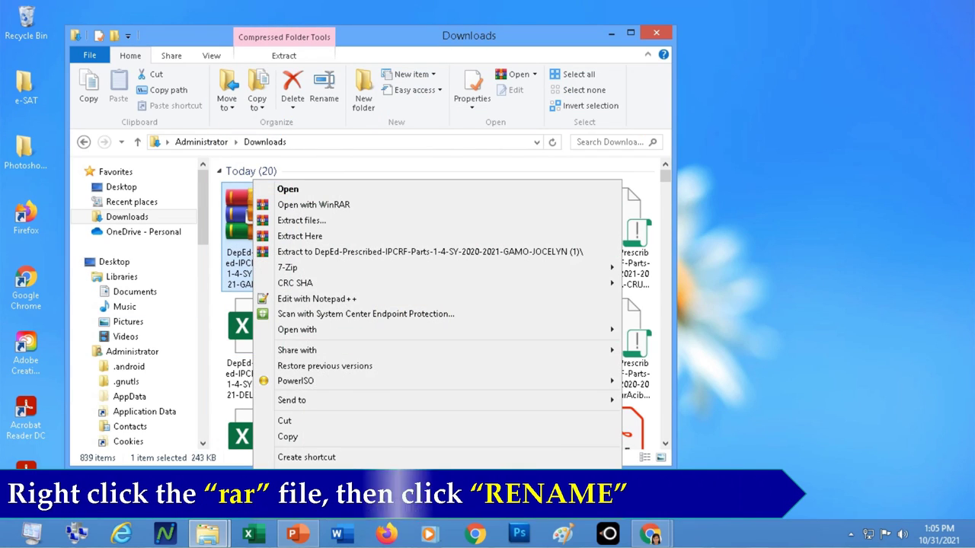
{"action": "left_click", "coordinate": [297, 489]}
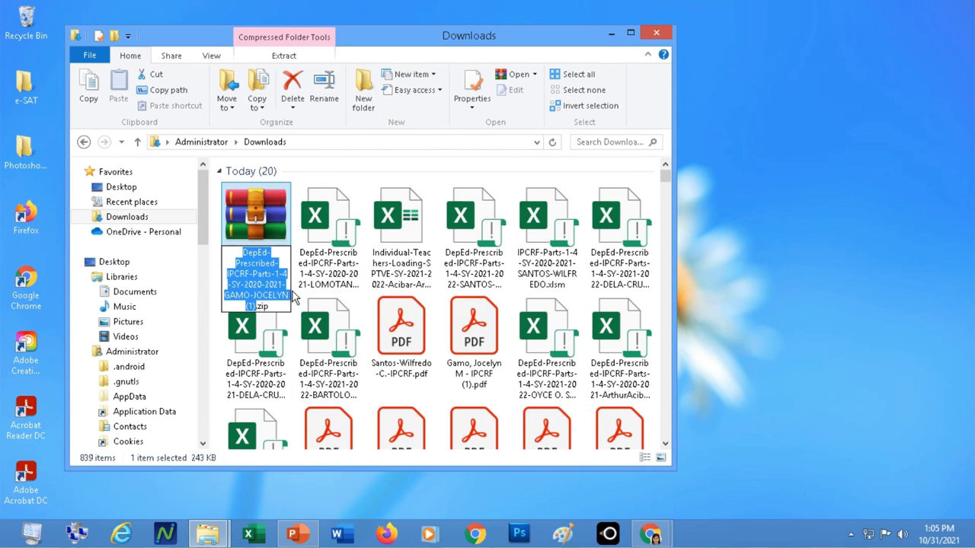
{"action": "key", "text": "End"}
{"action": "key", "text": "BackSpace"}
{"action": "key", "text": "BackSpace"}
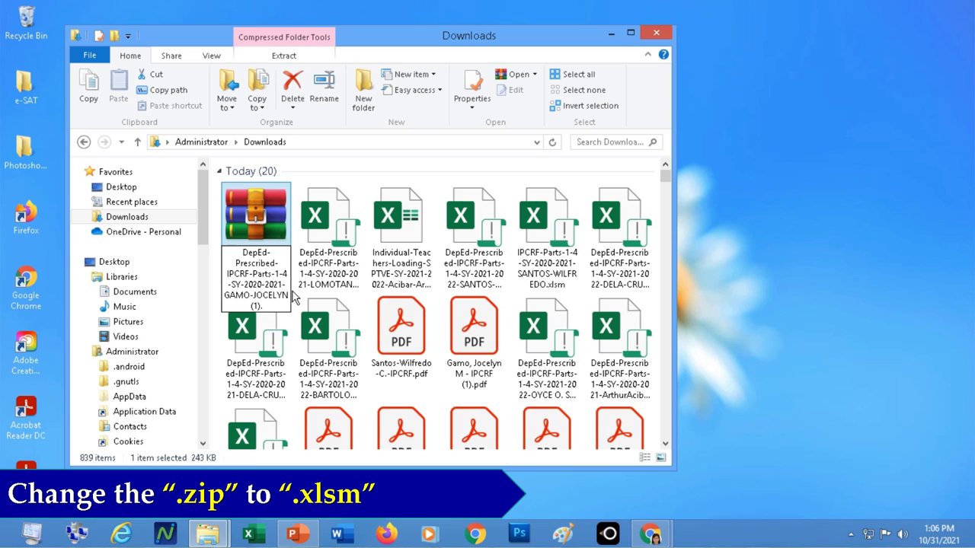
{"action": "key", "text": "Return"}
{"action": "key", "text": "Return"}
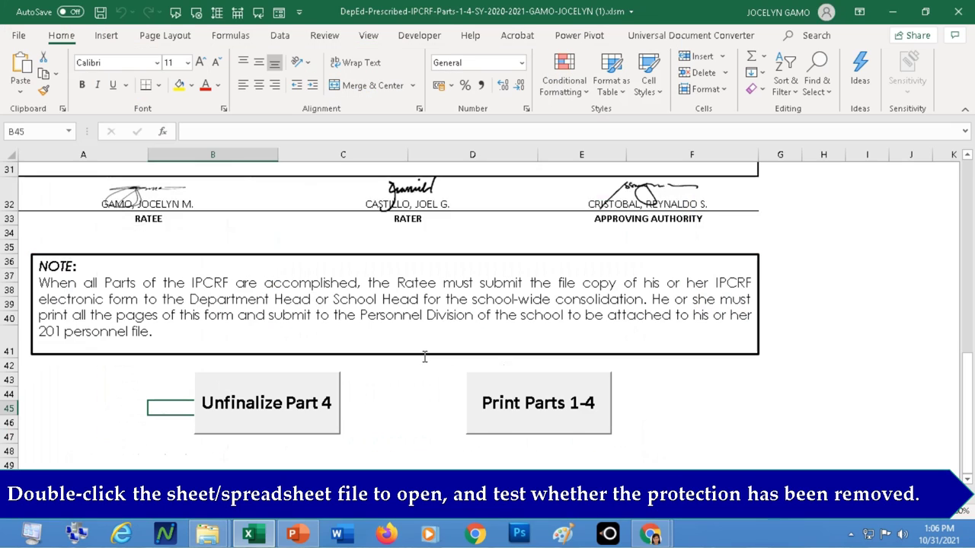
- Unfinalize Part 4 on the Encoding sheet using the ratee's password
{"action": "left_click", "coordinate": [279, 414]}
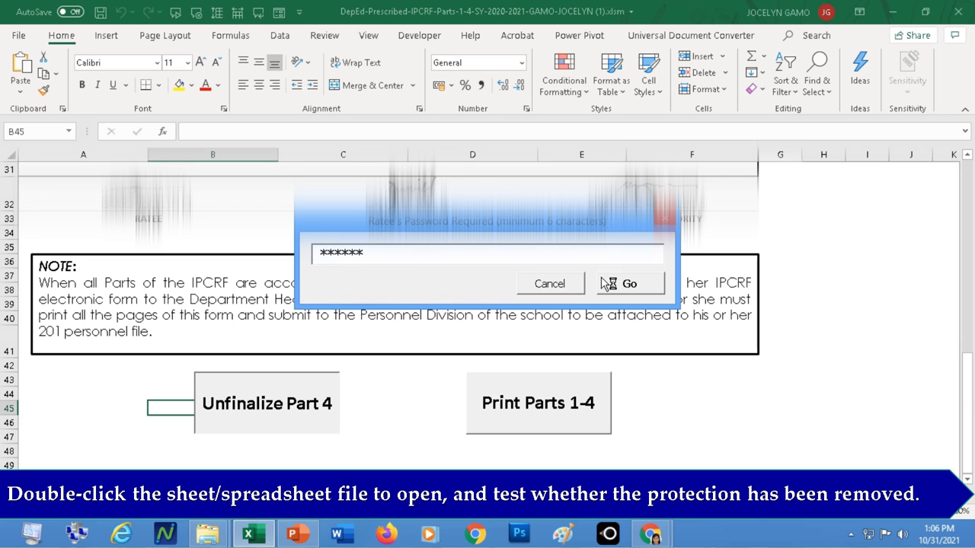
{"action": "left_click", "coordinate": [626, 283]}
{"action": "left_click", "coordinate": [570, 320]}
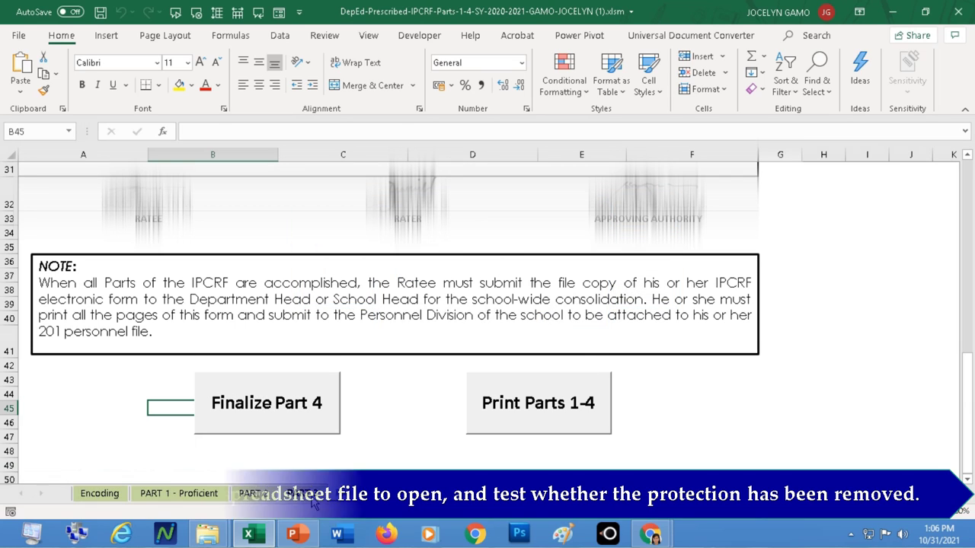
- Look through the PART 2, PART 3 and PART 1 - Proficient sheets, then unfinalize Part 2 with its password
{"action": "left_click", "coordinate": [259, 493]}
{"action": "left_click", "coordinate": [301, 493]}
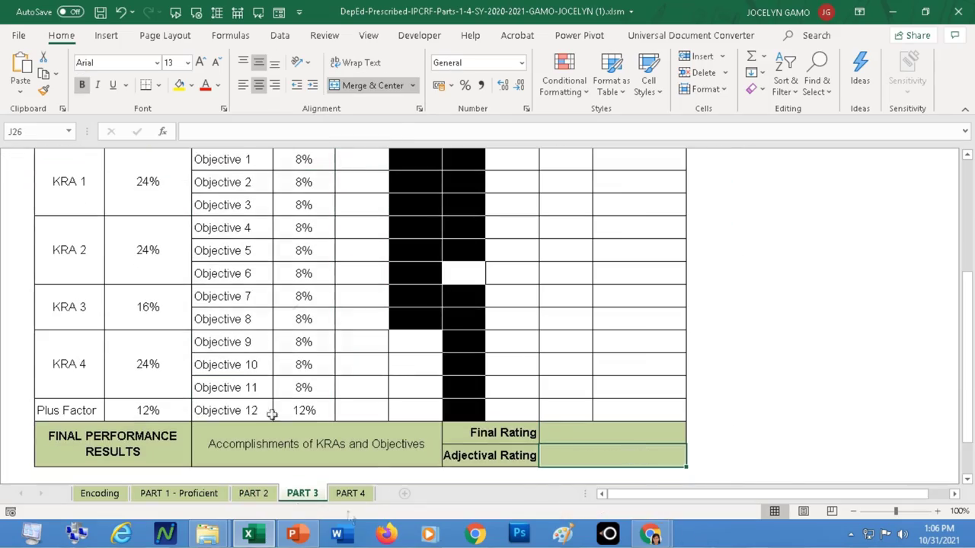
{"action": "left_click", "coordinate": [178, 493]}
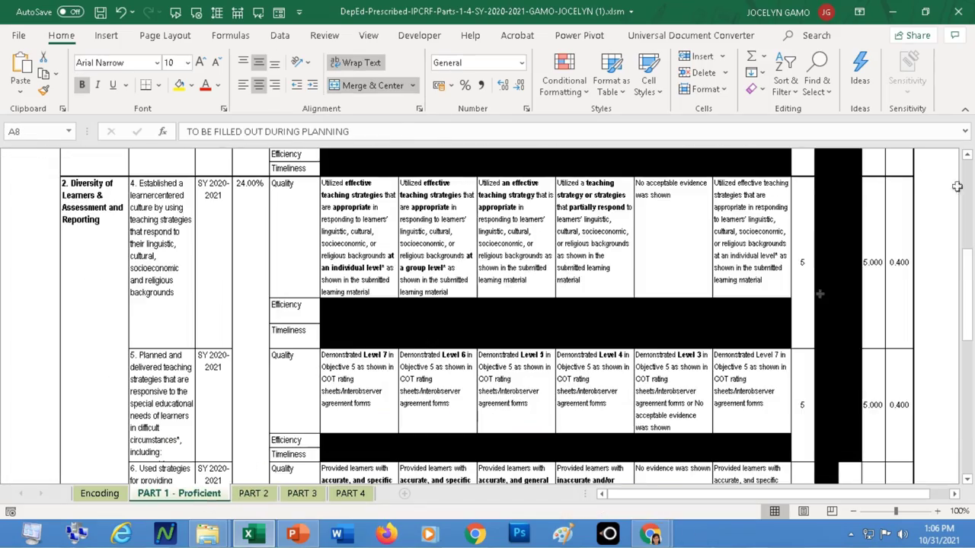
{"action": "scroll", "coordinate": [885, 449], "scroll_direction": "down", "scroll_amount": 5}
{"action": "scroll", "coordinate": [885, 449], "scroll_direction": "down", "scroll_amount": 5}
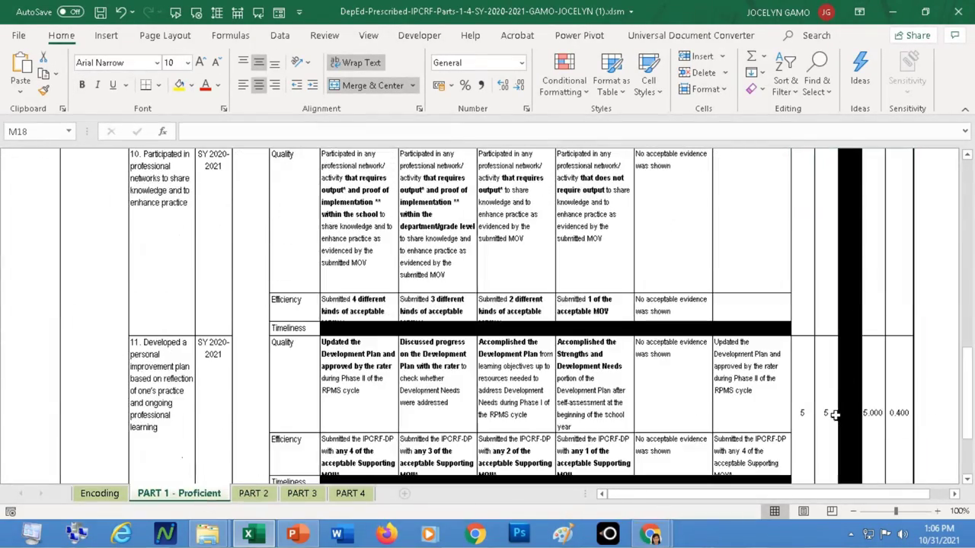
{"action": "scroll", "coordinate": [896, 435], "scroll_direction": "up", "scroll_amount": 15}
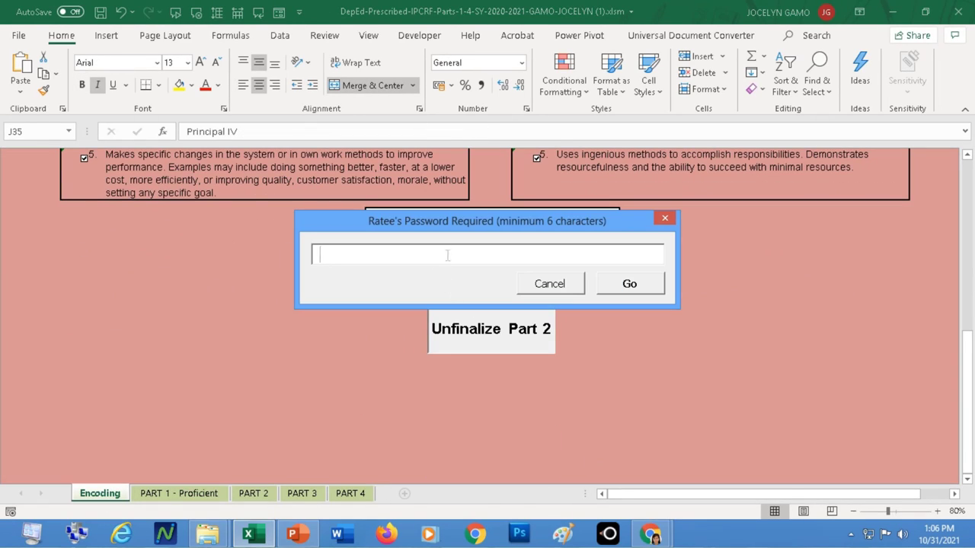
{"action": "type", "text": "*******"}
{"action": "left_click", "coordinate": [629, 283]}
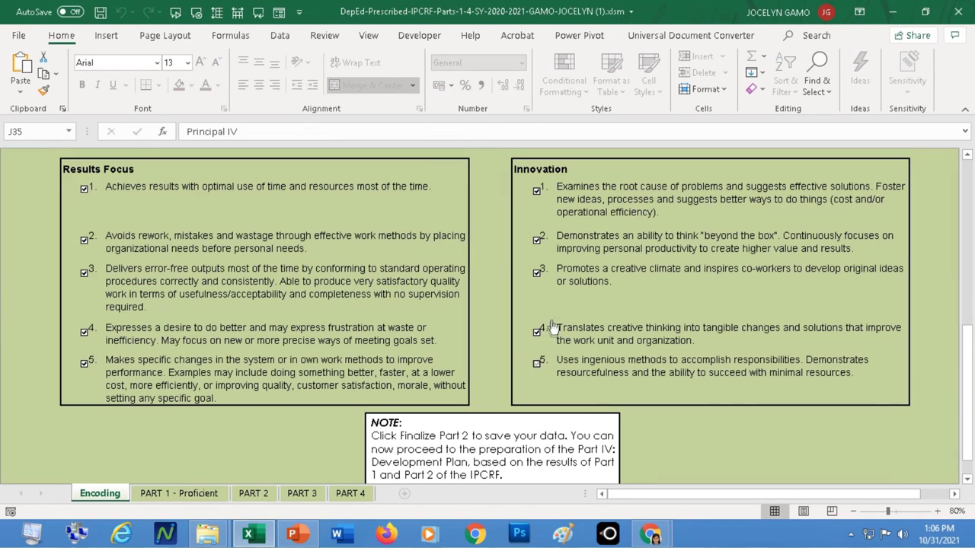
- Unfinalize Part 1 with the rater's password
{"action": "scroll", "coordinate": [542, 349], "scroll_direction": "up", "scroll_amount": 5}
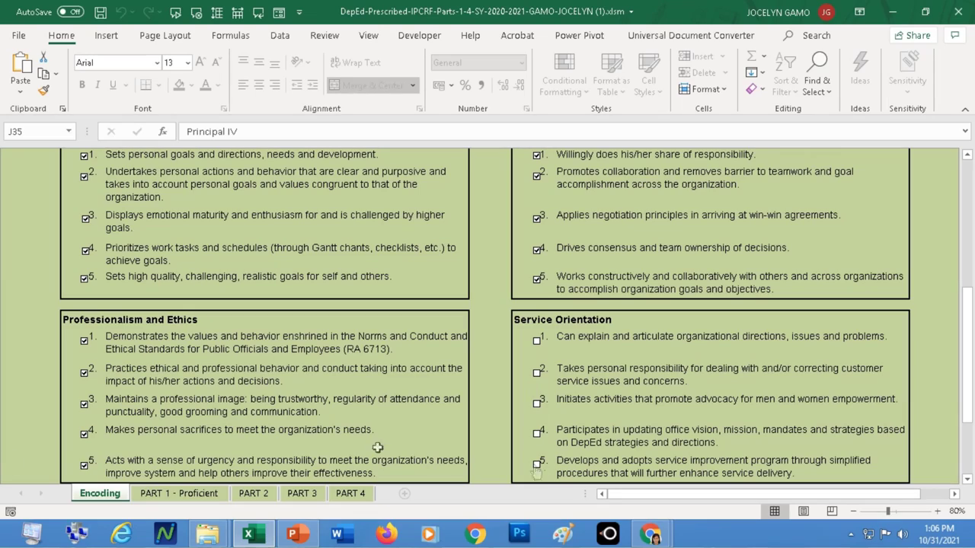
{"action": "scroll", "coordinate": [525, 320], "scroll_direction": "up", "scroll_amount": 5}
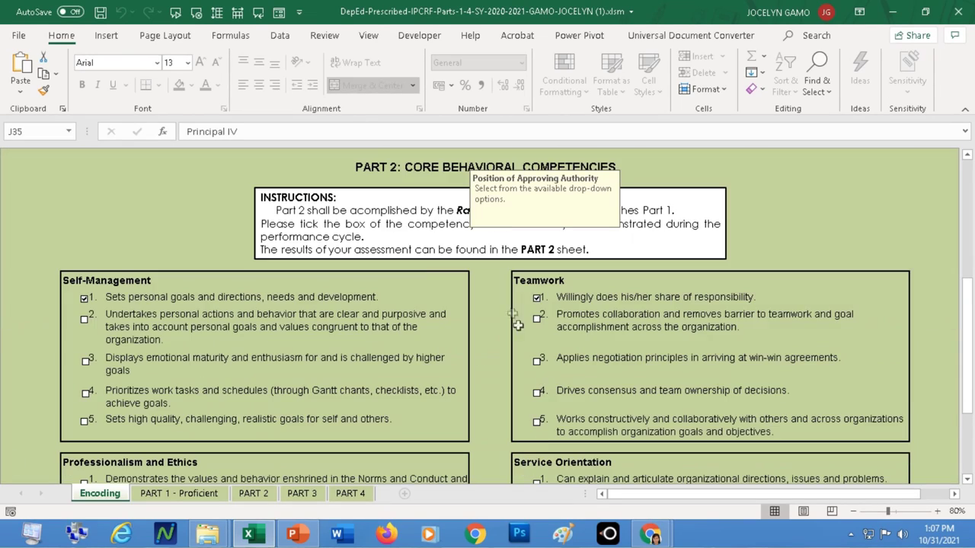
{"action": "scroll", "coordinate": [530, 377], "scroll_direction": "up", "scroll_amount": 5}
{"action": "left_click", "coordinate": [528, 366]}
{"action": "type", "text": "*******"}
{"action": "key", "text": "Return"}
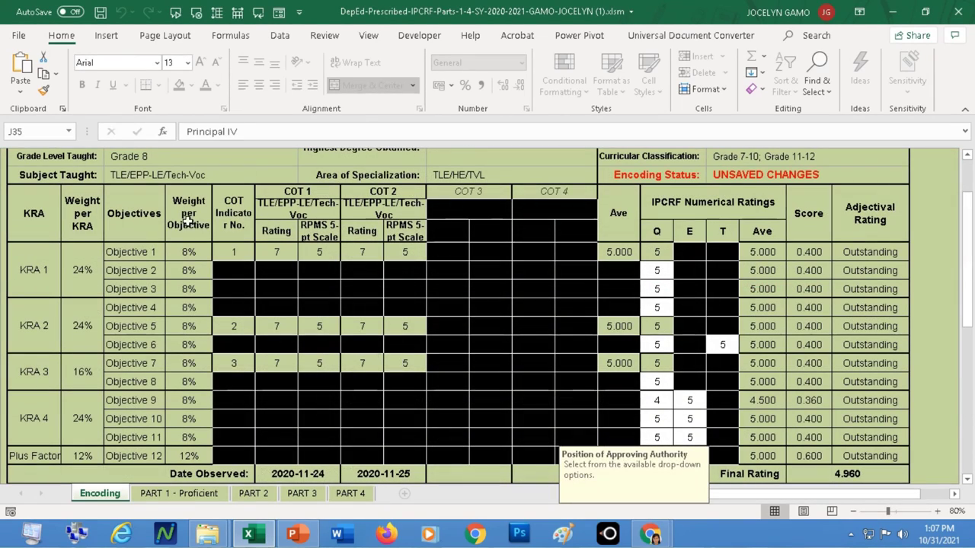
- Confirm the selected rating cells still refuse clearing, then save the workbook
{"action": "left_click_drag", "start_coordinate": [235, 252], "coordinate": [867, 406]}
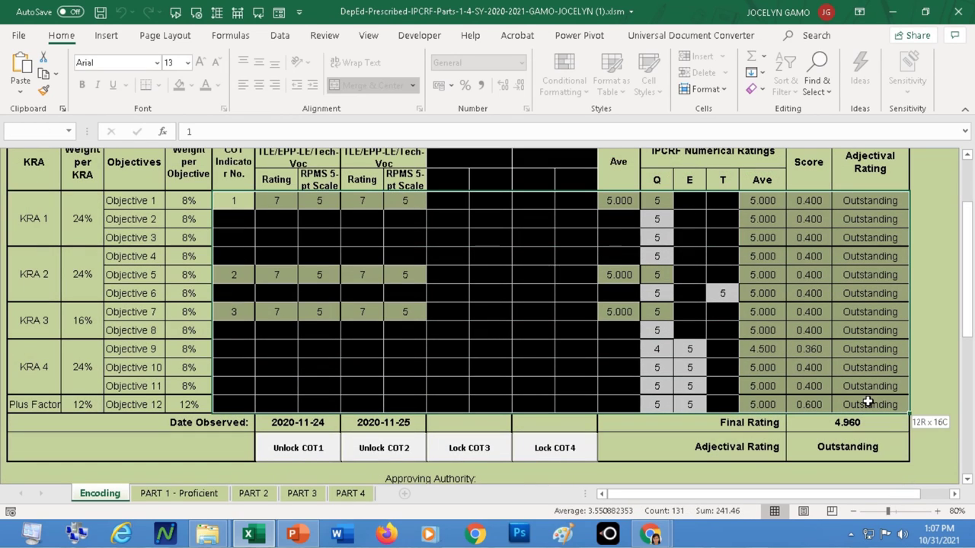
{"action": "key", "text": "Delete"}
{"action": "left_click", "coordinate": [491, 304]}
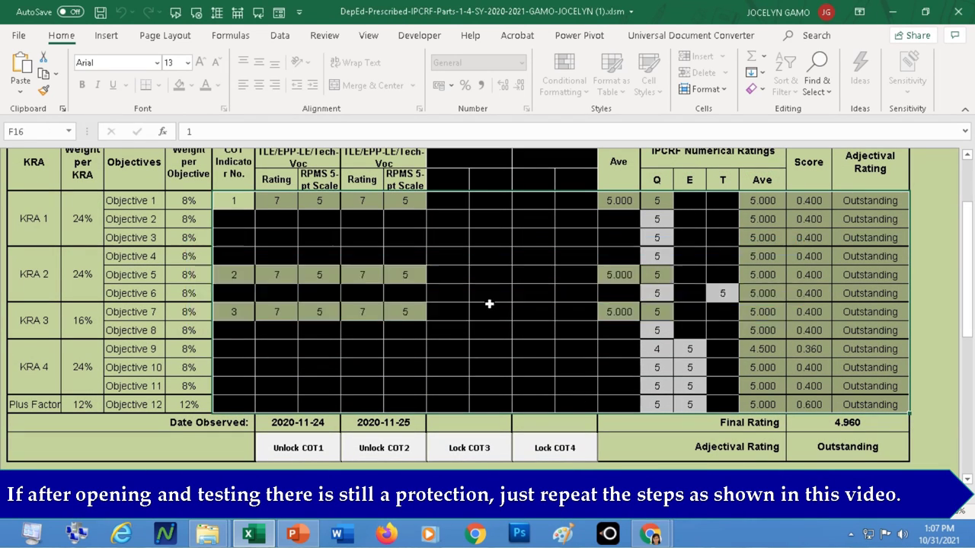
{"action": "left_click", "coordinate": [101, 11]}
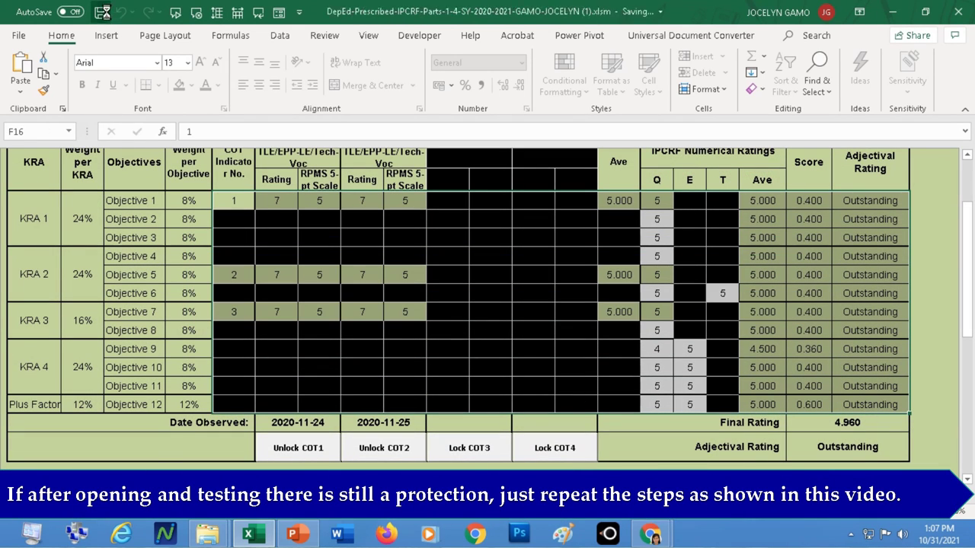
- Close the workbook, rename it to a .zip archive, and open it in WinRAR
{"action": "left_click", "coordinate": [958, 12]}
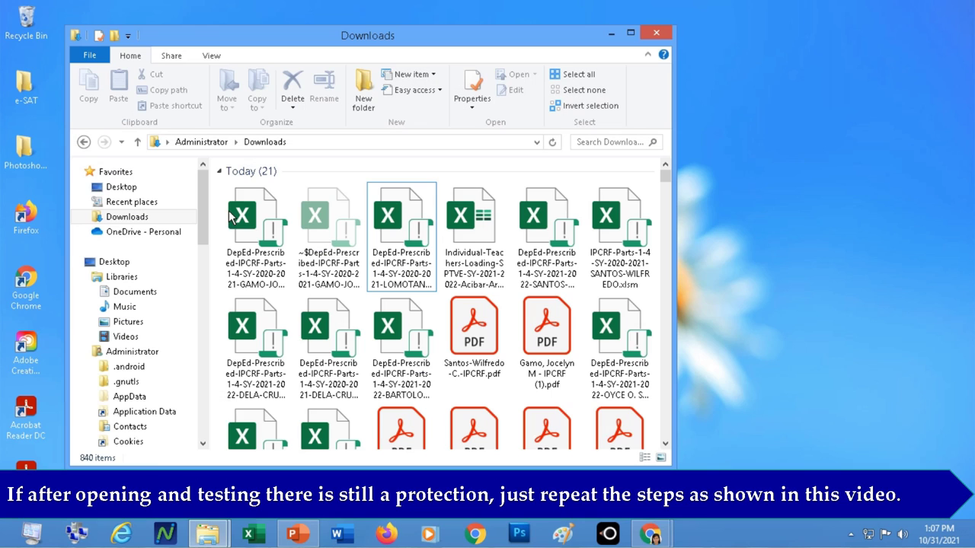
{"action": "left_click", "coordinate": [255, 263]}
{"action": "right_click", "coordinate": [256, 267]}
{"action": "left_click", "coordinate": [289, 319]}
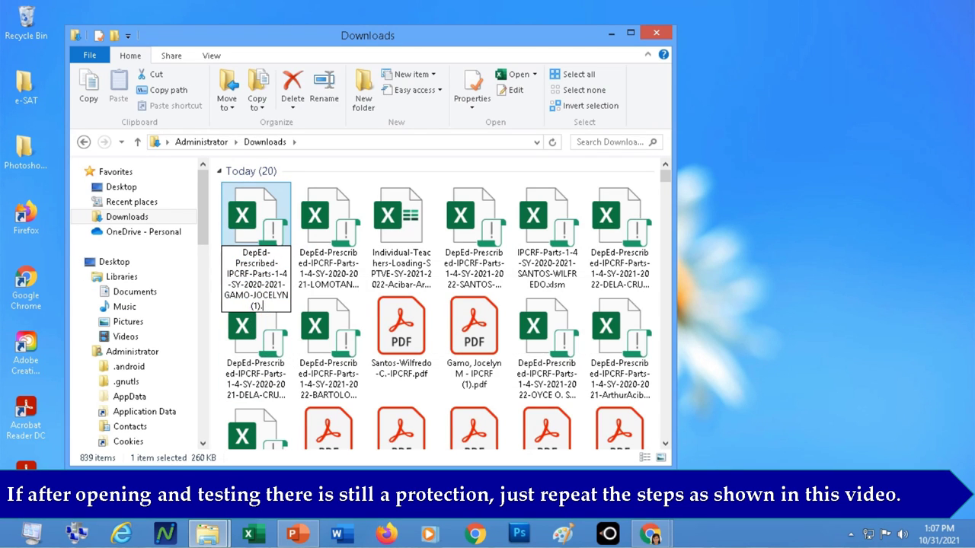
{"action": "right_click", "coordinate": [268, 229]}
{"action": "left_click", "coordinate": [328, 204]}
- Delete the sheetProtection tag from xl/worksheets/sheet3.xml in Notepad and save the file
{"action": "double_click", "coordinate": [236, 254]}
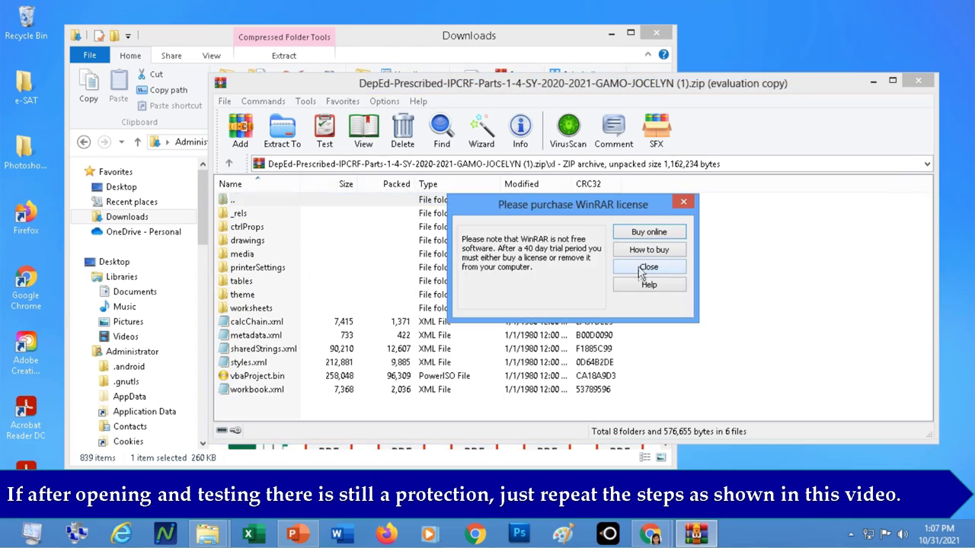
{"action": "key", "text": "Escape"}
{"action": "double_click", "coordinate": [238, 307]}
{"action": "double_click", "coordinate": [244, 258]}
{"action": "key", "text": "ctrl+f"}
{"action": "key", "text": "Return"}
{"action": "key", "text": "Escape"}
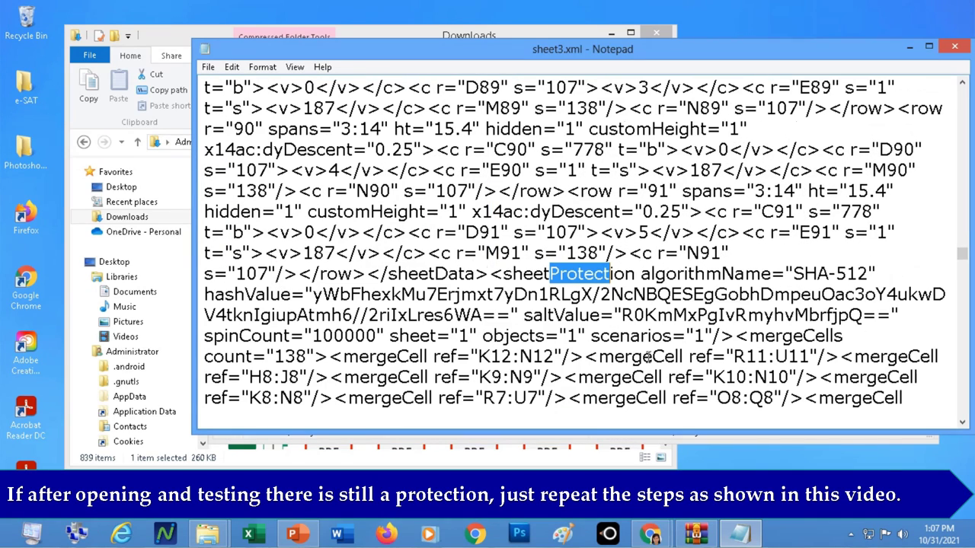
{"action": "left_click_drag", "start_coordinate": [489, 274], "coordinate": [729, 332]}
{"action": "key", "text": "Delete"}
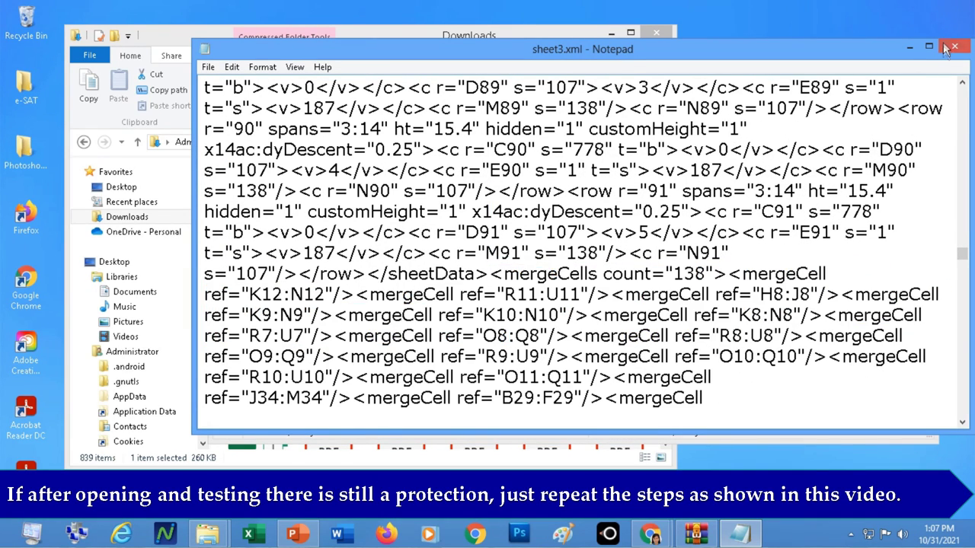
{"action": "key", "text": "ctrl+s"}
{"action": "key", "text": "alt+F4"}
- Close WinRAR and rename the archive back to an .xlsm workbook
{"action": "left_click", "coordinate": [917, 81]}
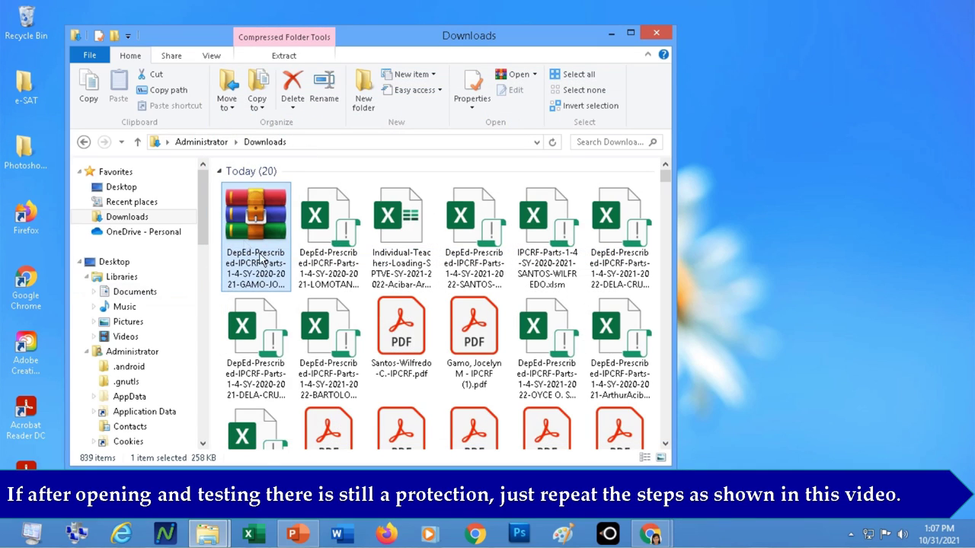
{"action": "right_click", "coordinate": [257, 263]}
{"action": "key", "text": "m"}
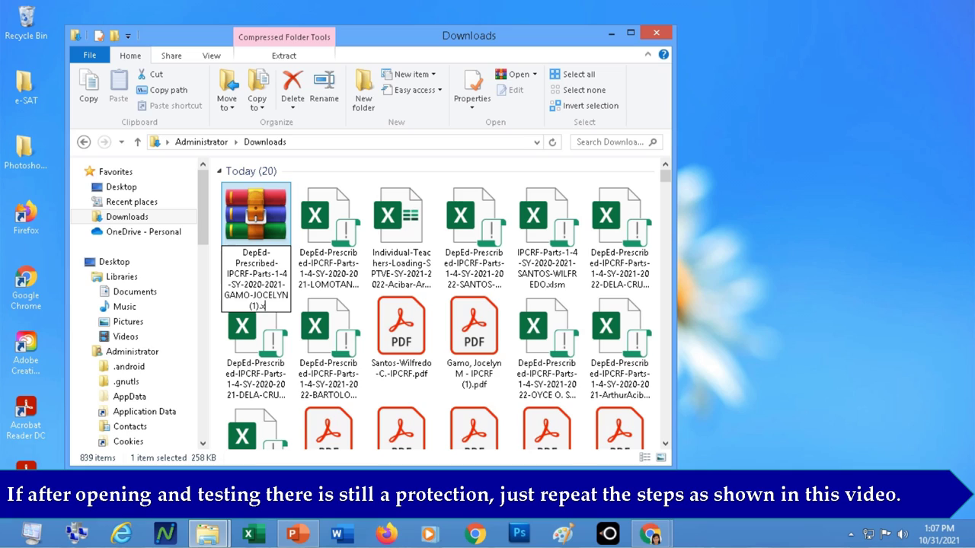
{"action": "key", "text": "Return"}
{"action": "key", "text": "Return"}
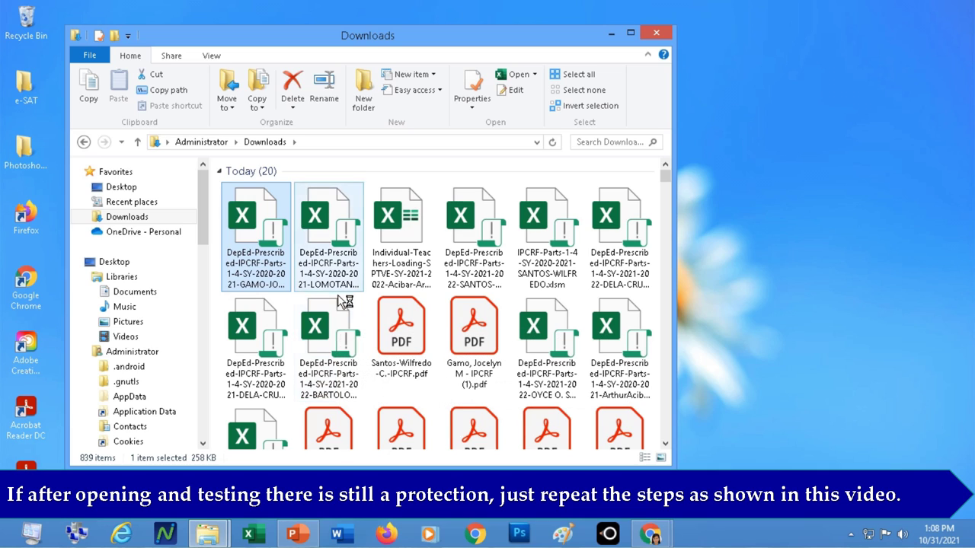
- Reopen the workbook and clear the Objective ratings, Final Rating and Adjectival Rating
{"action": "key", "text": "Return"}
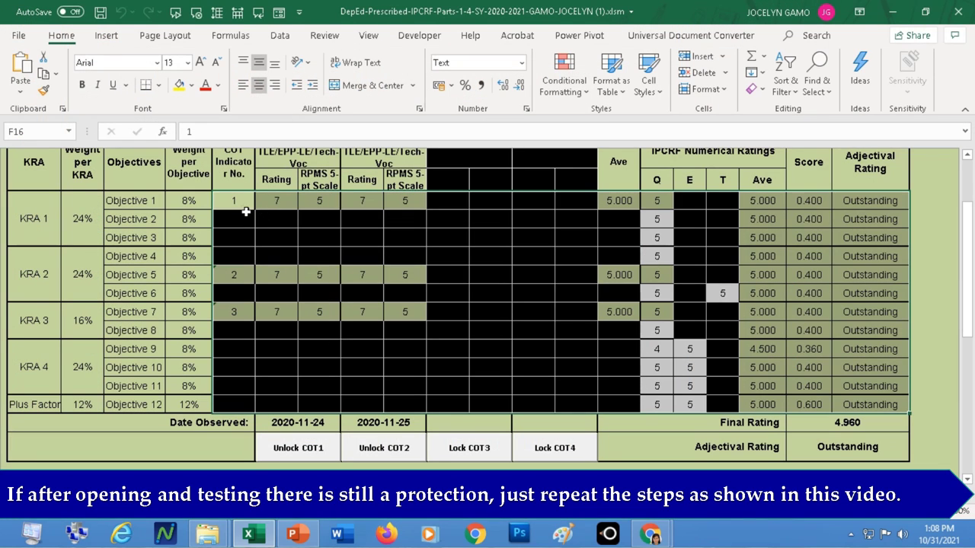
{"action": "left_click_drag", "start_coordinate": [239, 203], "coordinate": [885, 405]}
{"action": "key", "text": "Delete"}
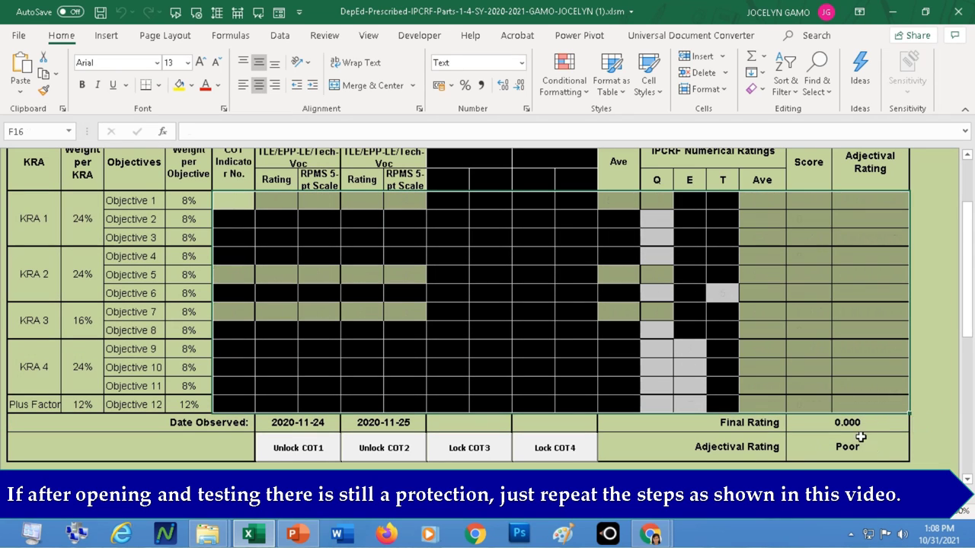
{"action": "key", "text": "Delete"}
{"action": "key", "text": "Down"}
{"action": "key", "text": "Delete"}
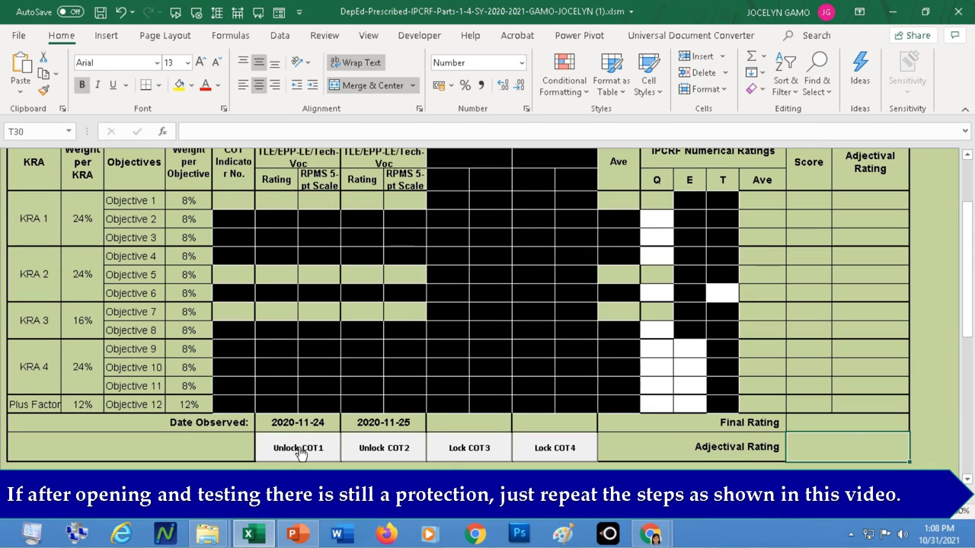
- Unlock the COT1 and COT2 cells with the rater's password and clear the Date Observed values
{"action": "left_click", "coordinate": [290, 451]}
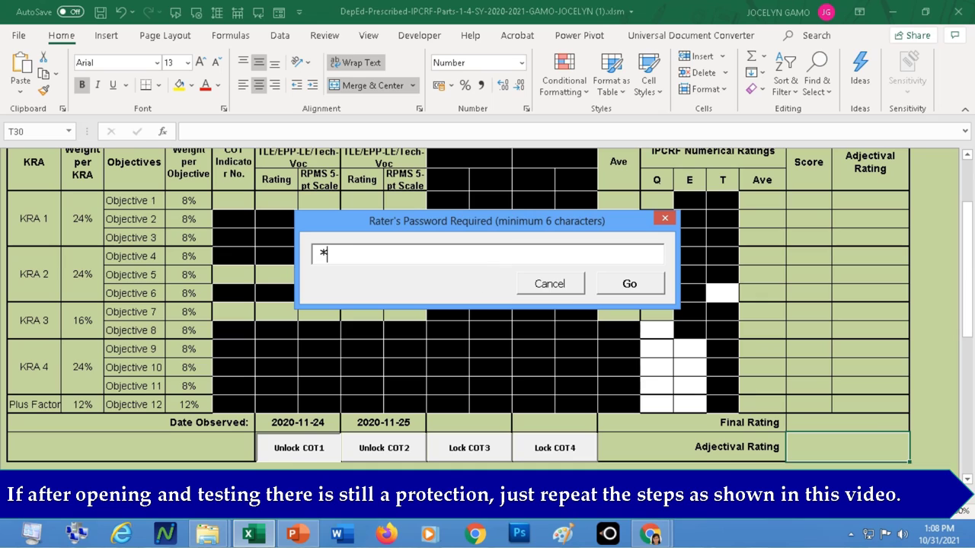
{"action": "left_click", "coordinate": [630, 281]}
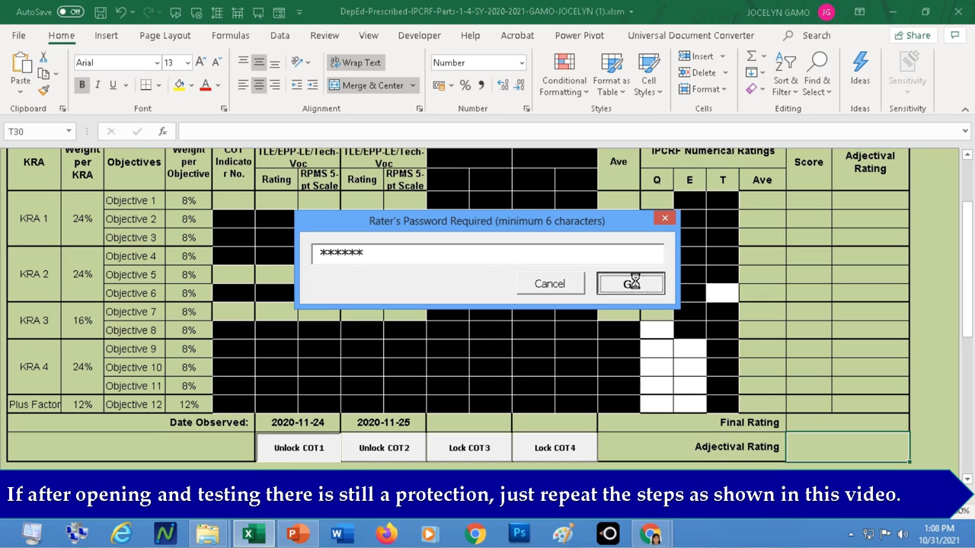
{"action": "left_click", "coordinate": [375, 448]}
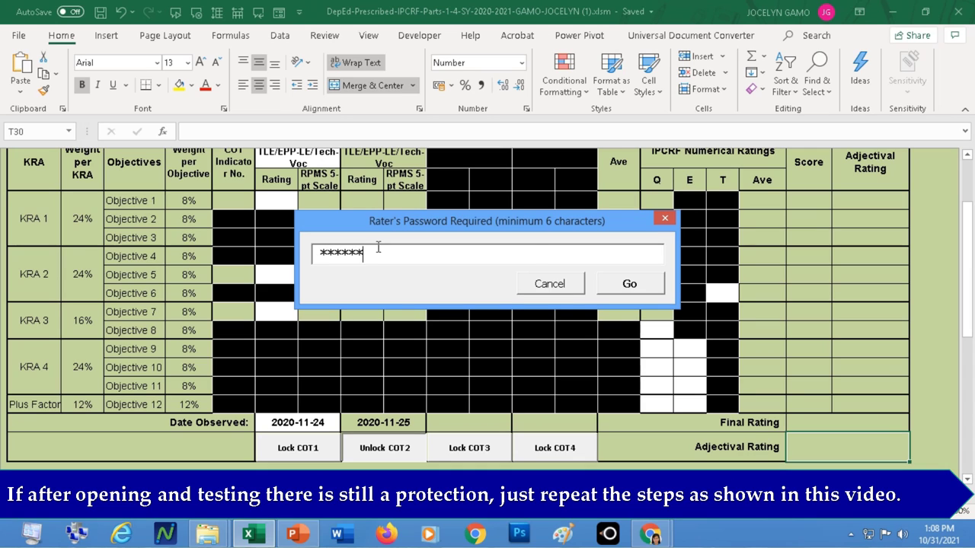
{"action": "left_click", "coordinate": [646, 293]}
{"action": "left_click_drag", "start_coordinate": [290, 421], "coordinate": [378, 420]}
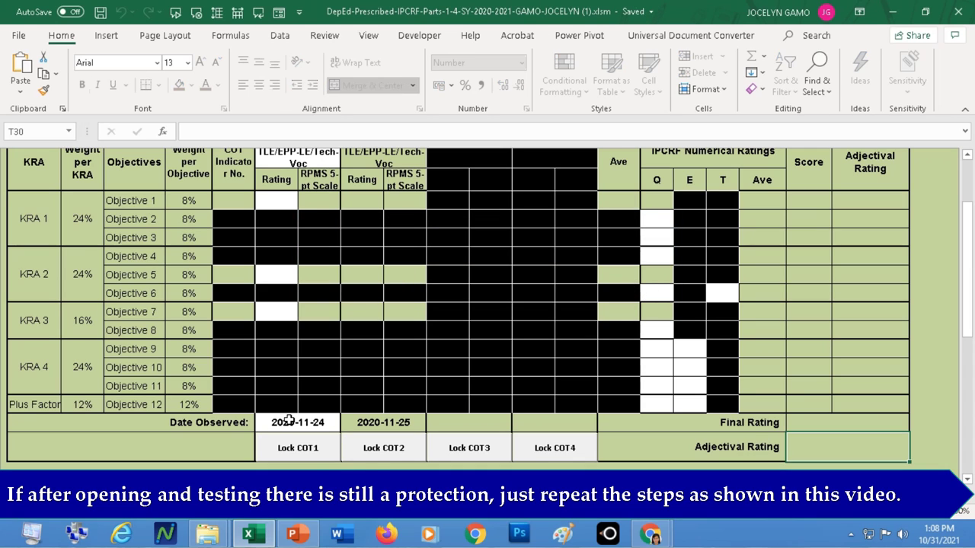
{"action": "key", "text": "Delete"}
- Clear the Date of Review value 2021-07-26
{"action": "scroll", "coordinate": [583, 421], "scroll_direction": "up", "scroll_amount": 2}
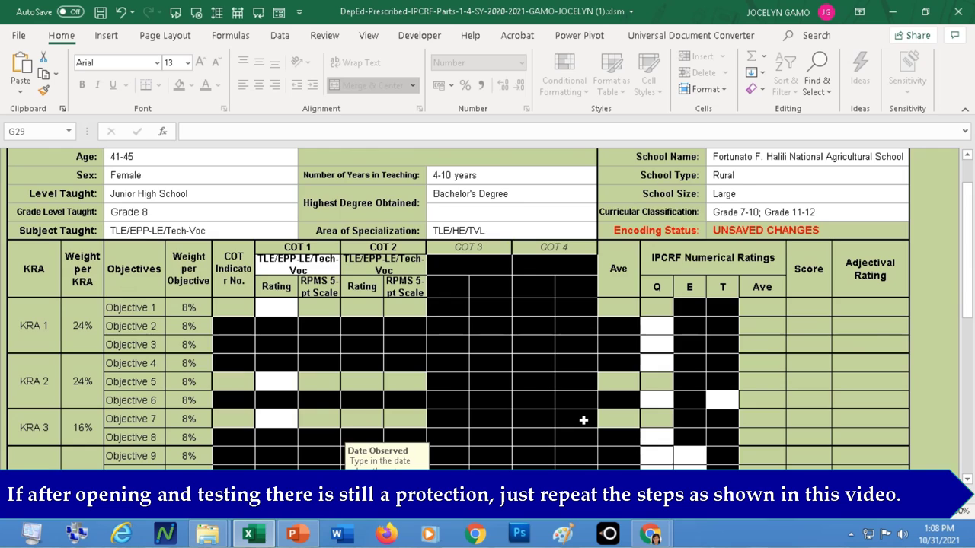
{"action": "scroll", "coordinate": [582, 420], "scroll_direction": "up", "scroll_amount": 1}
{"action": "left_click", "coordinate": [422, 172]}
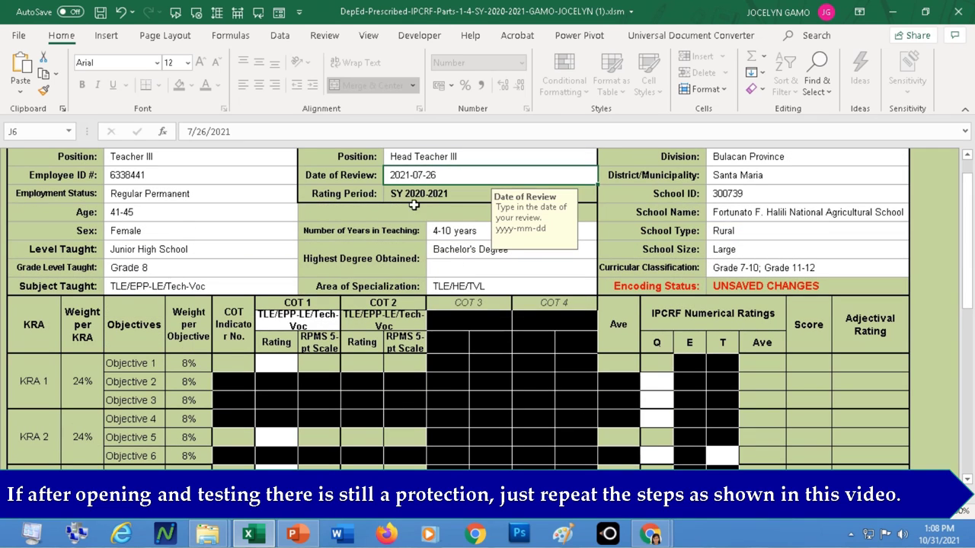
{"action": "key", "text": "Delete"}
- Try editing the Rating Period cell and dismiss the protected-sheet warning
{"action": "left_click", "coordinate": [427, 193]}
{"action": "double_click", "coordinate": [426, 193]}
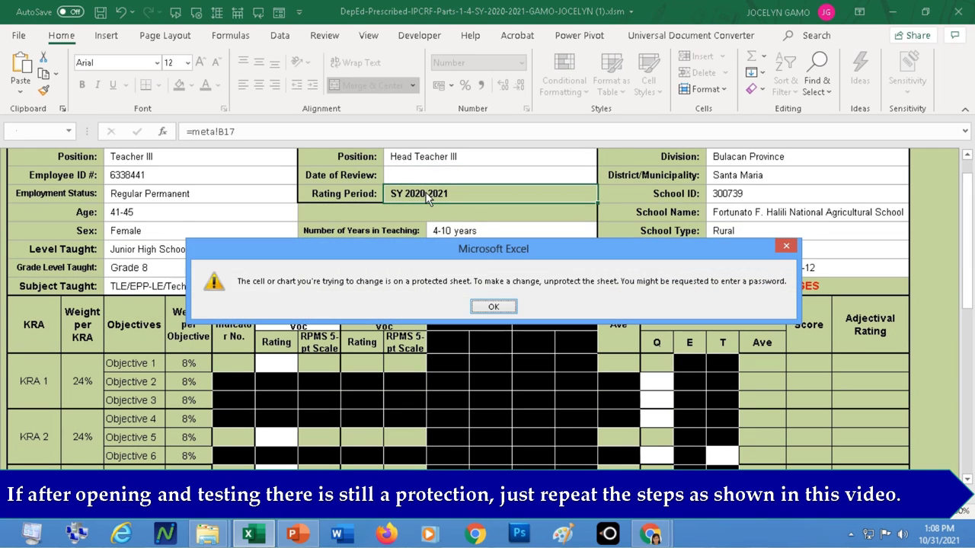
{"action": "key", "text": "Return"}
- Close Excel, rename the workbook to .zip, and browse to xl/worksheets in the archive
{"action": "left_click", "coordinate": [958, 12]}
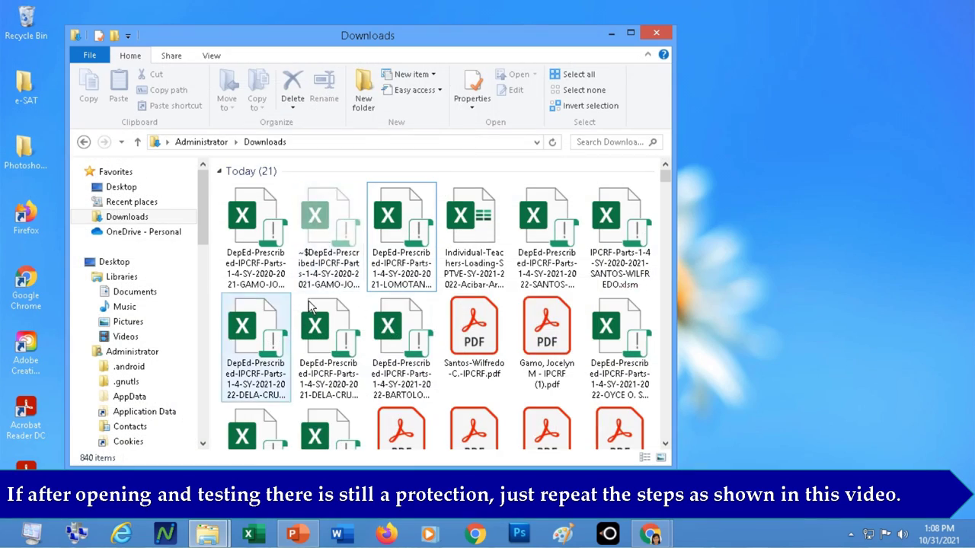
{"action": "key", "text": "Return"}
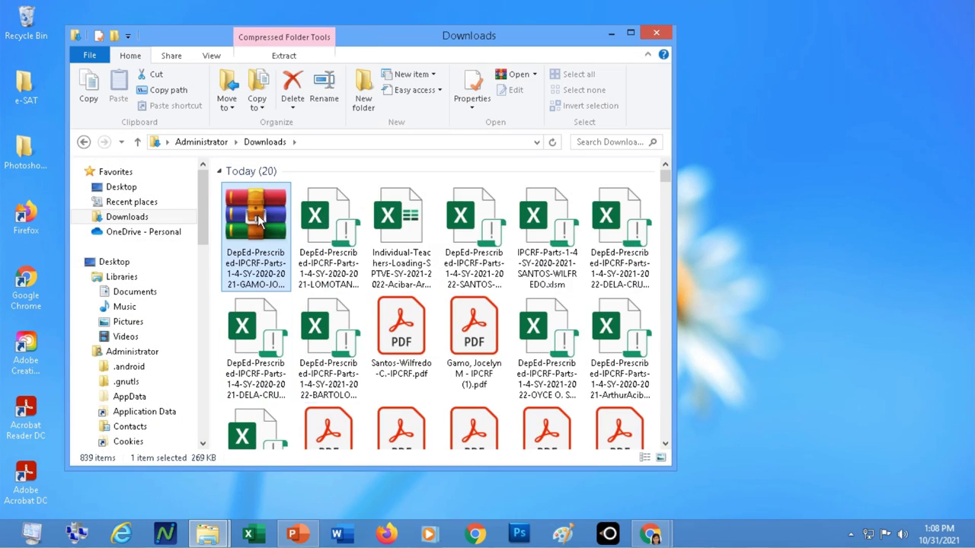
{"action": "double_click", "coordinate": [256, 221]}
{"action": "double_click", "coordinate": [243, 254]}
{"action": "left_click", "coordinate": [706, 266]}
{"action": "double_click", "coordinate": [244, 294]}
- Find 'Protect' in sheet3.xml, delete the sheetProtection element, and save the file
{"action": "double_click", "coordinate": [249, 254]}
{"action": "key", "text": "ctrl+f"}
{"action": "type", "text": "Protect"}
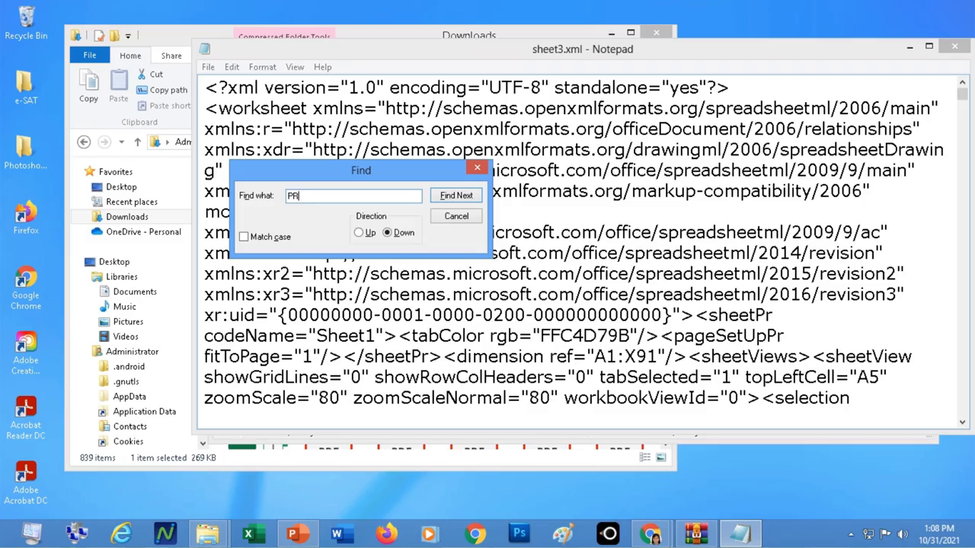
{"action": "key", "text": "Return"}
{"action": "key", "text": "Escape"}
{"action": "left_click_drag", "start_coordinate": [491, 211], "coordinate": [455, 294]}
{"action": "key", "text": "Delete"}
{"action": "key", "text": "alt+F4"}
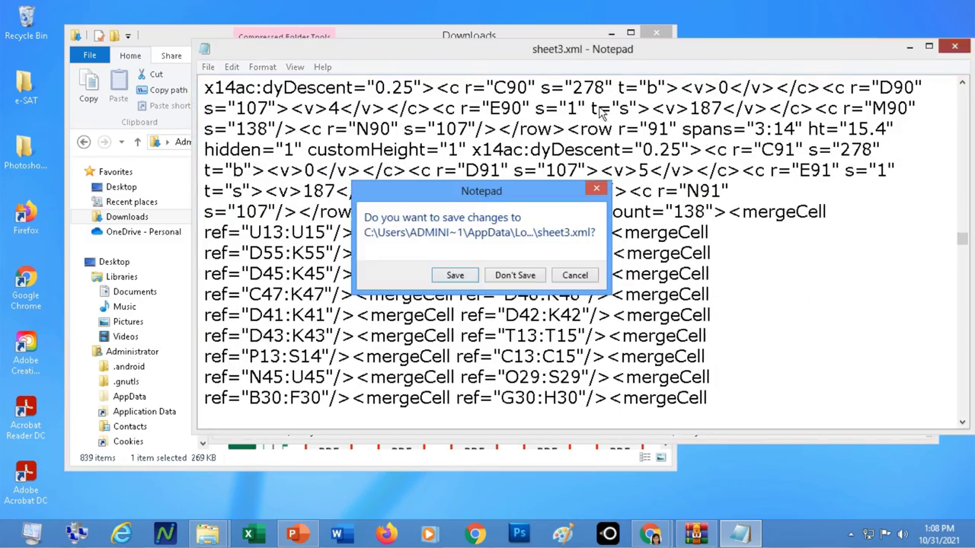
{"action": "key", "text": "Return"}
- Delete the workbookProtection element from xl/workbook.xml and save it
{"action": "left_click", "coordinate": [229, 163]}
{"action": "double_click", "coordinate": [256, 375]}
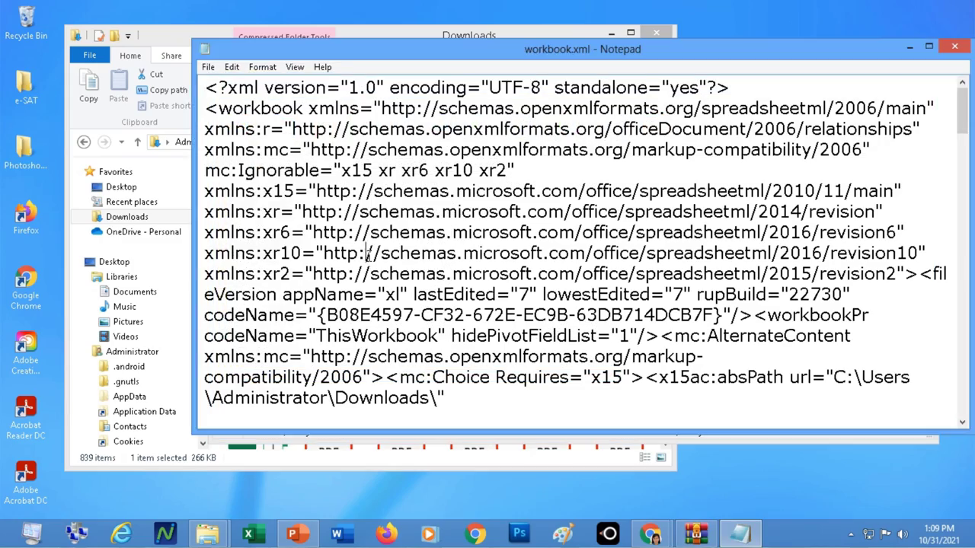
{"action": "key", "text": "ctrl+f"}
{"action": "key", "text": "Return"}
{"action": "key", "text": "Escape"}
{"action": "mouse_move", "coordinate": [374, 211]}
{"action": "left_mouse_down"}
{"action": "mouse_move", "coordinate": [344, 295]}
{"action": "mouse_move", "coordinate": [379, 294]}
{"action": "left_mouse_up"}
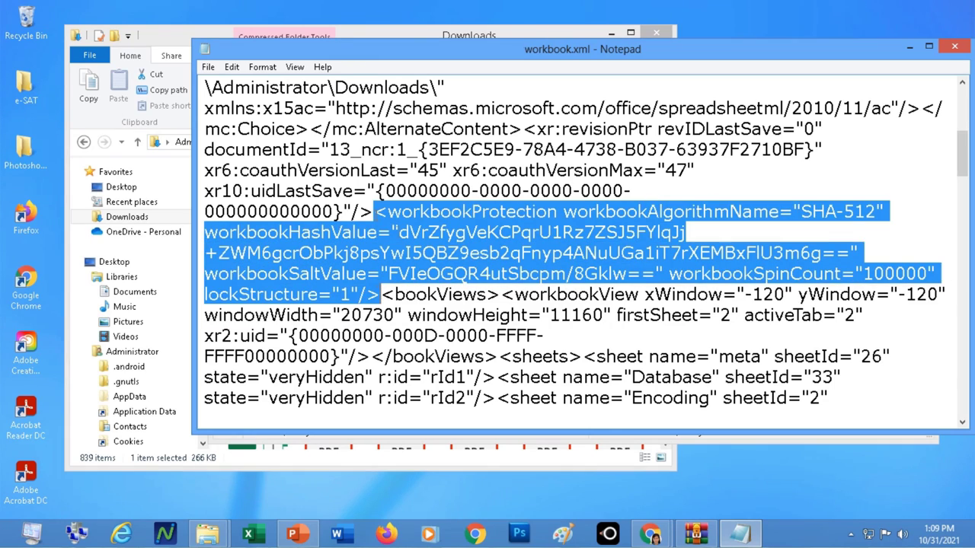
{"action": "key", "text": "Delete"}
{"action": "key", "text": "alt+F4"}
{"action": "key", "text": "Return"}
- Close the archive and rename the file back to an Excel workbook with the xlsx extension
{"action": "left_click", "coordinate": [927, 87]}
{"action": "right_click", "coordinate": [255, 236]}
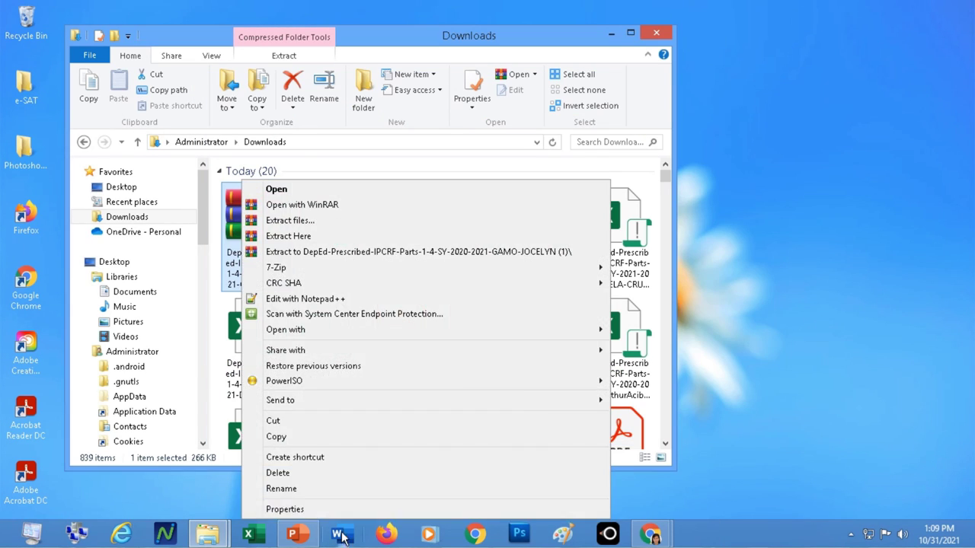
{"action": "left_click", "coordinate": [319, 497]}
{"action": "type", "text": "xlsx"}
{"action": "key", "text": "Return"}
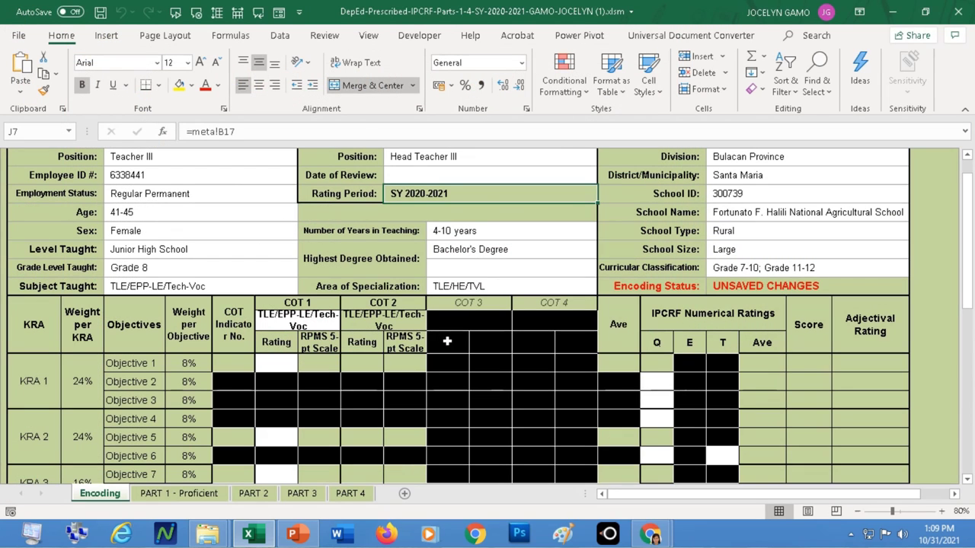
- Enter SY 2021 - 2022 as the Rating Period and link PART 1's period cell to Encoding!J7
{"action": "double_click", "coordinate": [430, 194]}
{"action": "type", "text": "SY 2021 - 2022"}
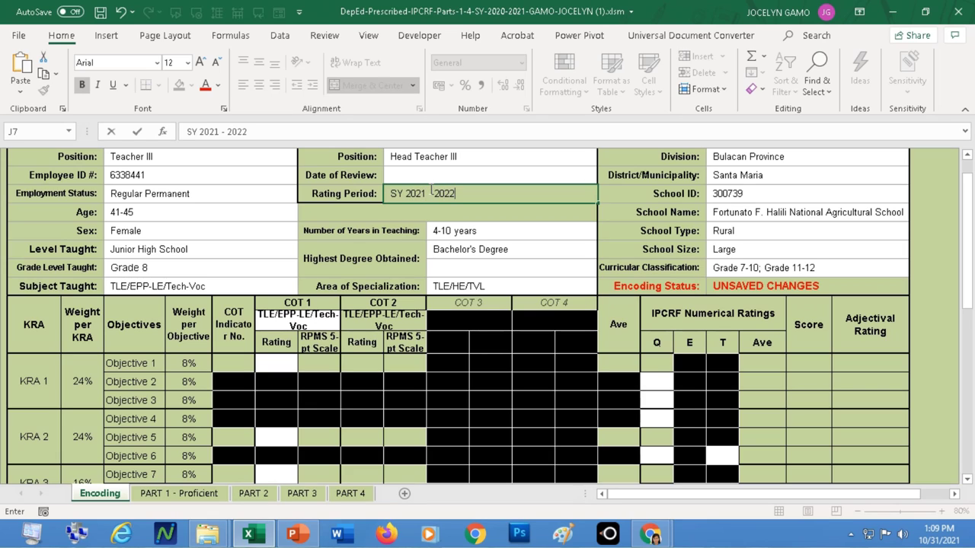
{"action": "key", "text": "Return"}
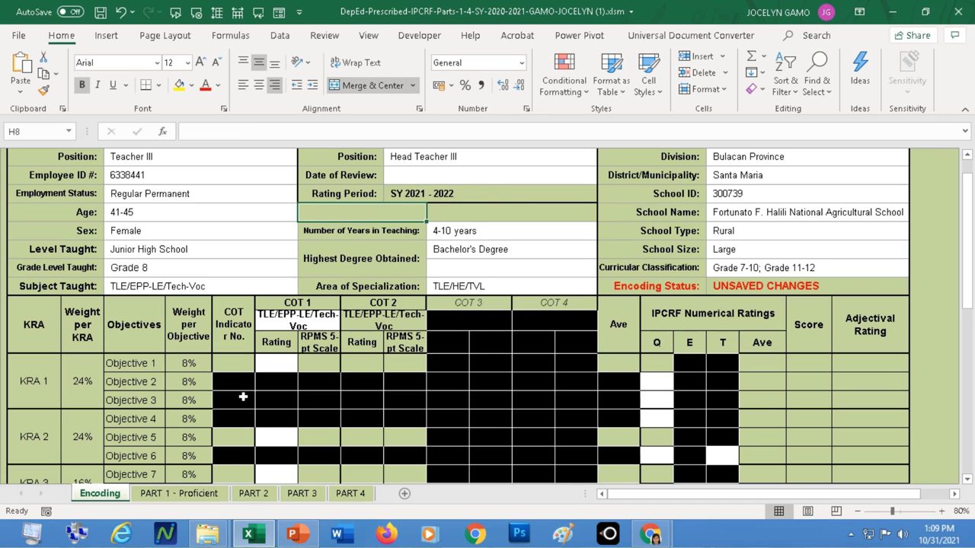
{"action": "left_click", "coordinate": [196, 494]}
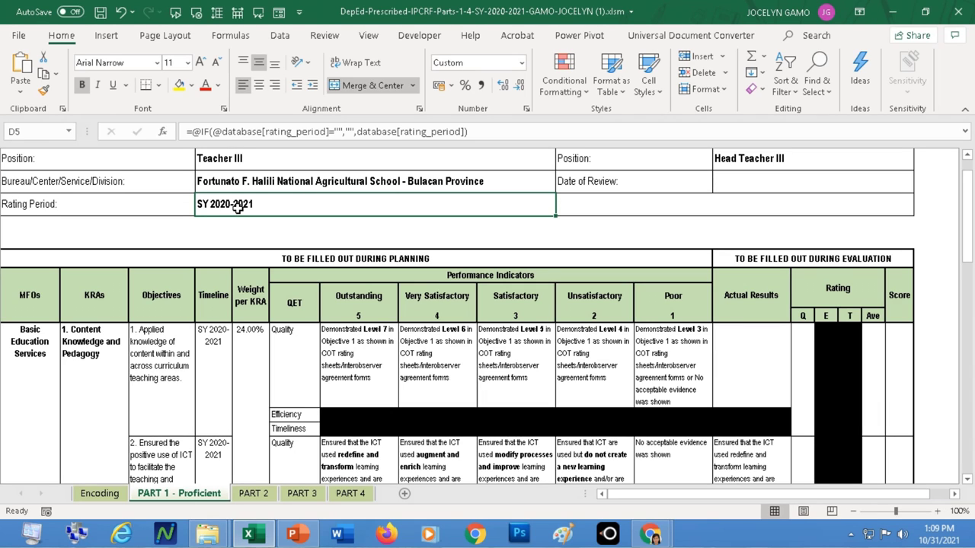
{"action": "type", "text": "="}
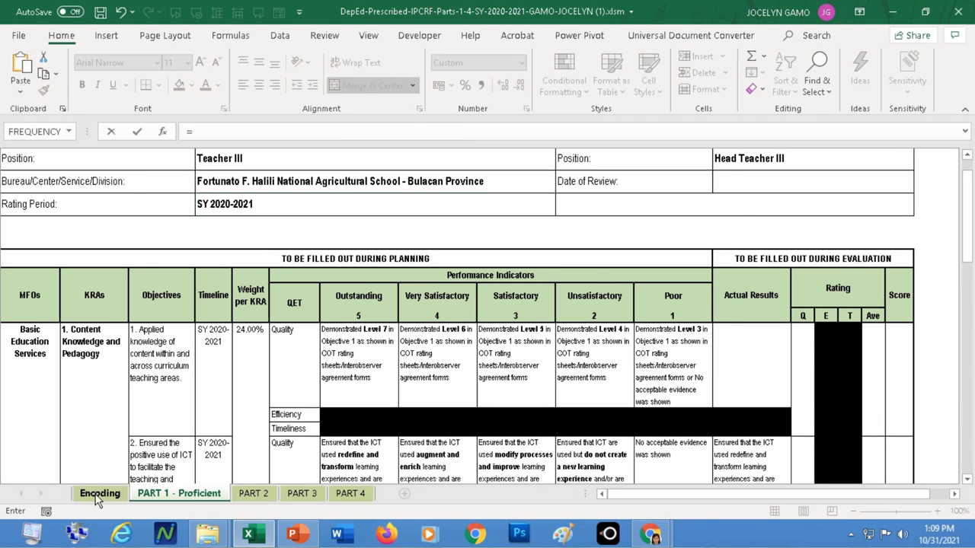
{"action": "left_click", "coordinate": [85, 493]}
{"action": "left_click", "coordinate": [434, 189]}
{"action": "key", "text": "Return"}
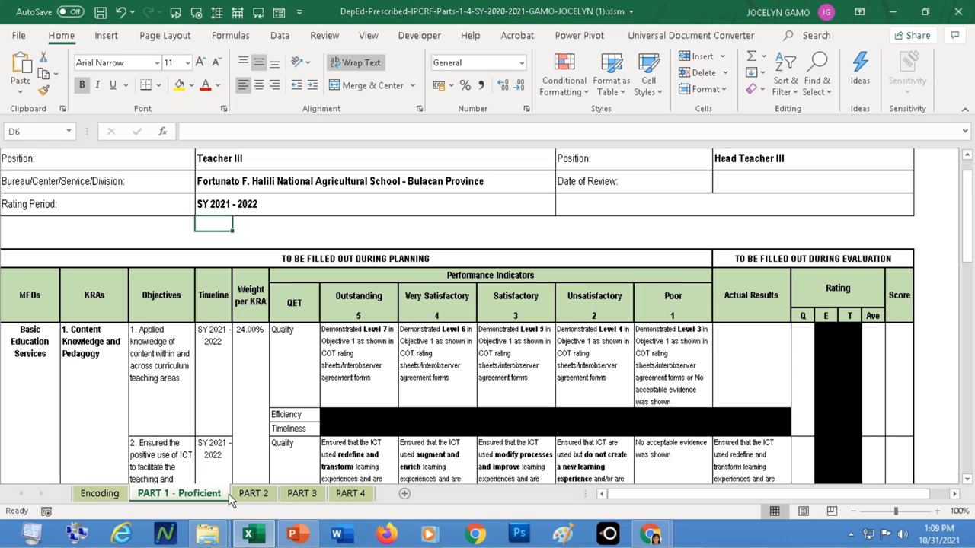
- Link the PART 3 header's Rating Period cell to Encoding!J7
{"action": "left_click", "coordinate": [253, 494]}
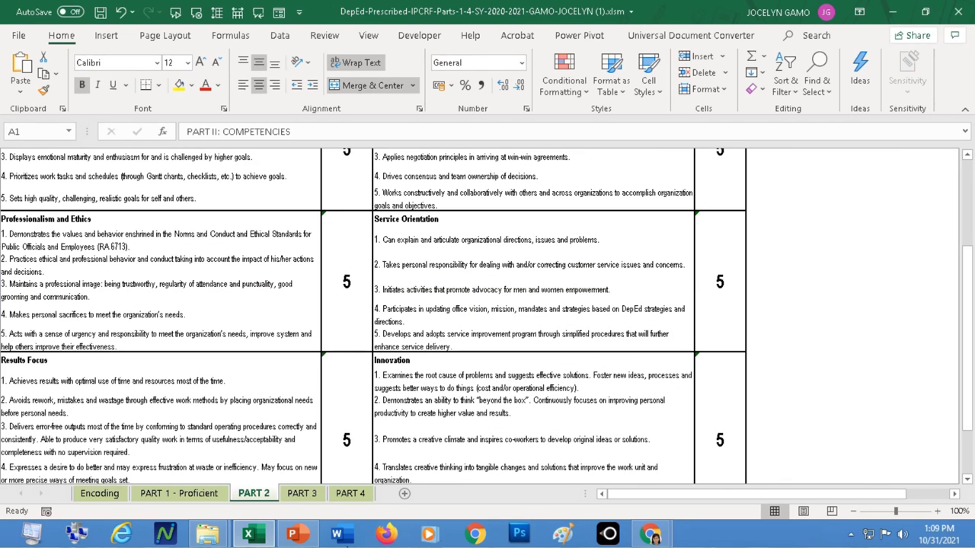
{"action": "left_click", "coordinate": [302, 493]}
{"action": "scroll", "coordinate": [310, 374], "scroll_direction": "up", "scroll_amount": 2}
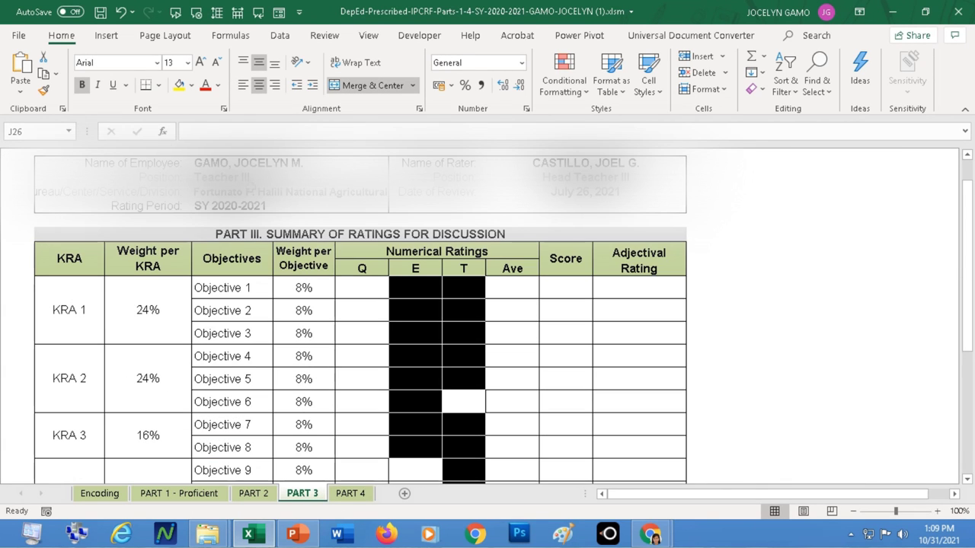
{"action": "left_click", "coordinate": [243, 208]}
{"action": "type", "text": "="}
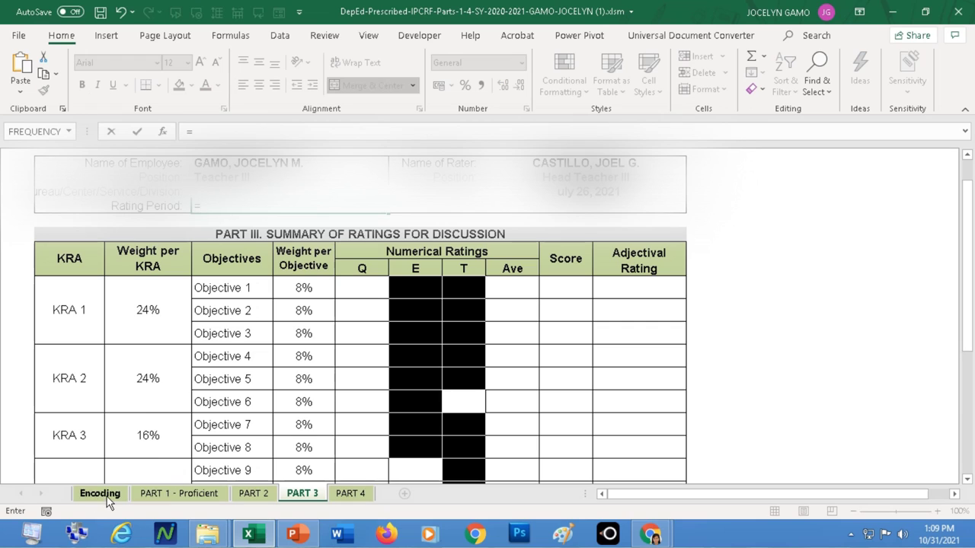
{"action": "left_click", "coordinate": [100, 494]}
{"action": "left_click", "coordinate": [807, 211]}
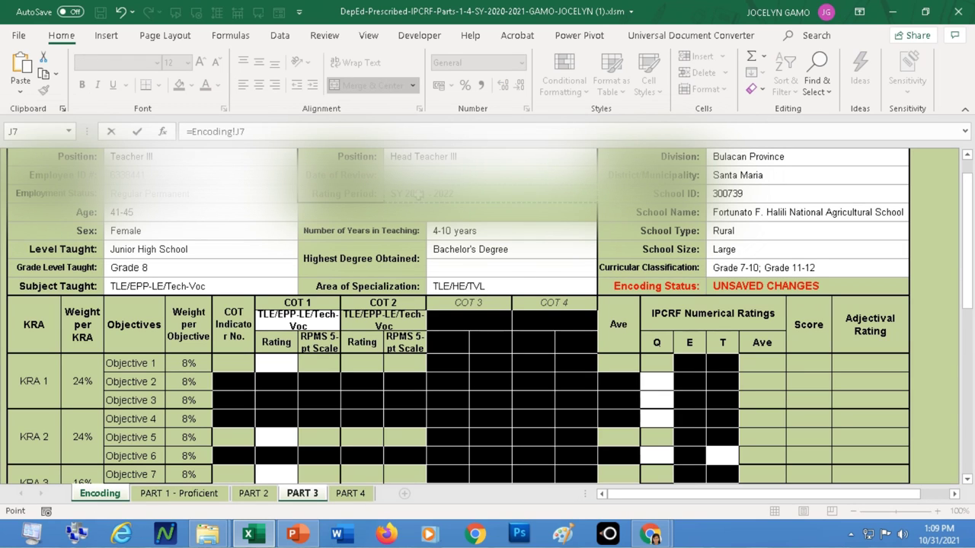
{"action": "key", "text": "Return"}
{"action": "left_click", "coordinate": [581, 193]}
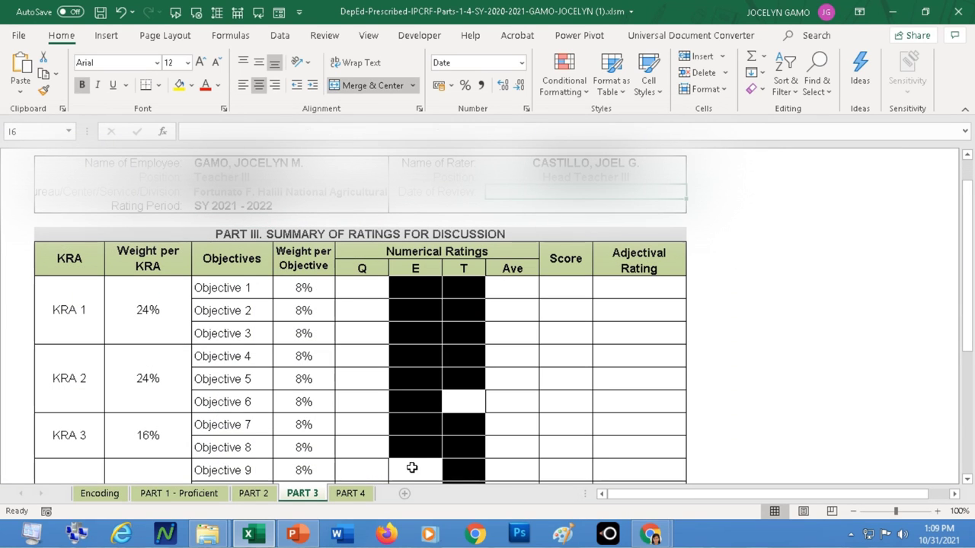
{"action": "left_click", "coordinate": [352, 494]}
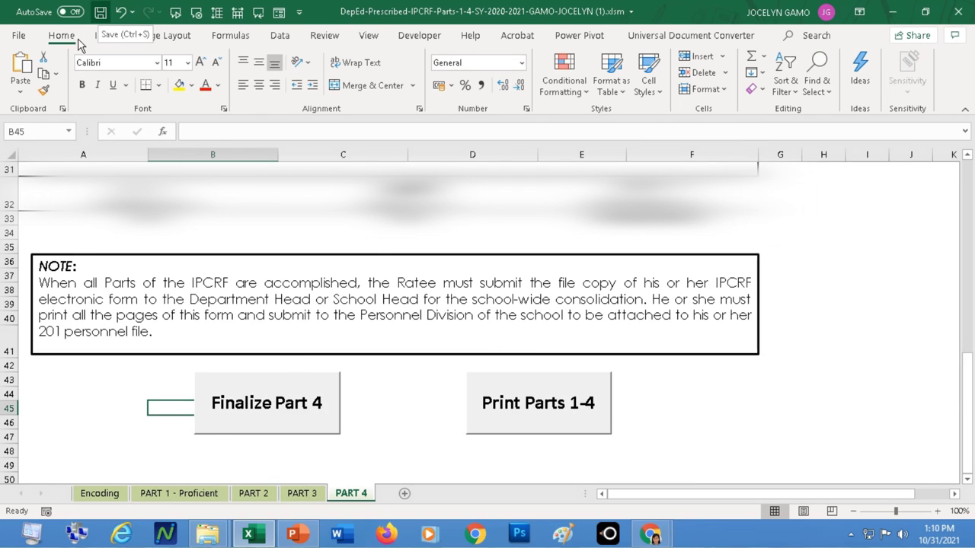
- Finalize and lock Part 4 with the password and acknowledge the confirmation
{"action": "left_click", "coordinate": [277, 404]}
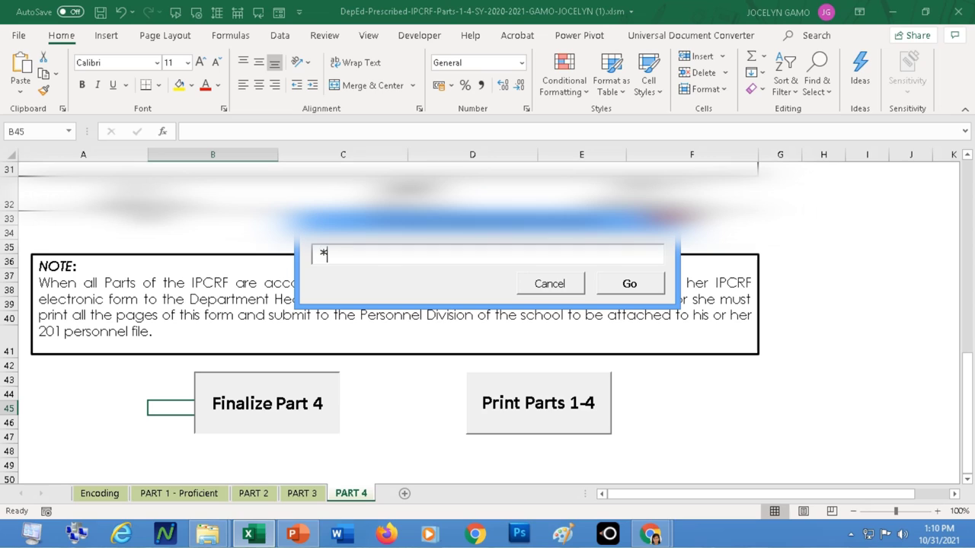
{"action": "left_click", "coordinate": [623, 282]}
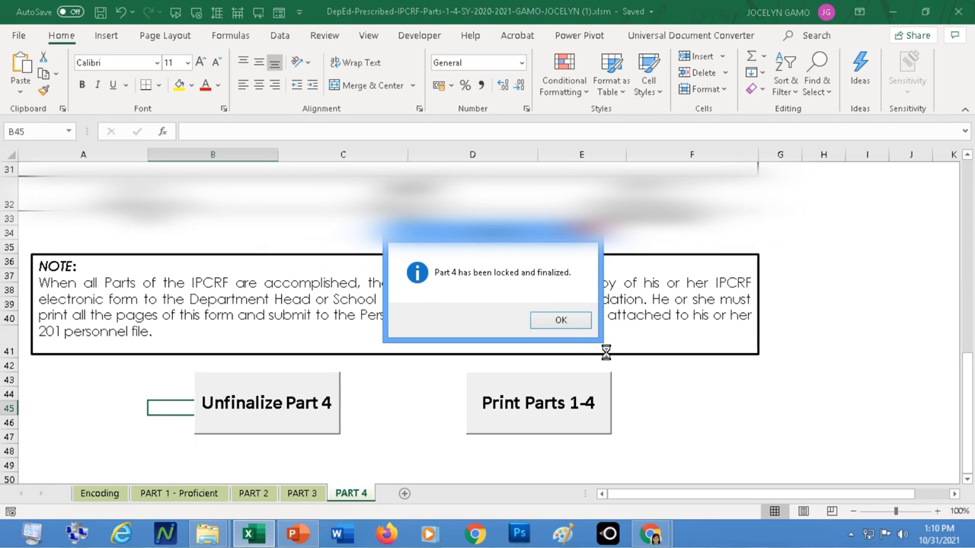
{"action": "left_click", "coordinate": [559, 320]}
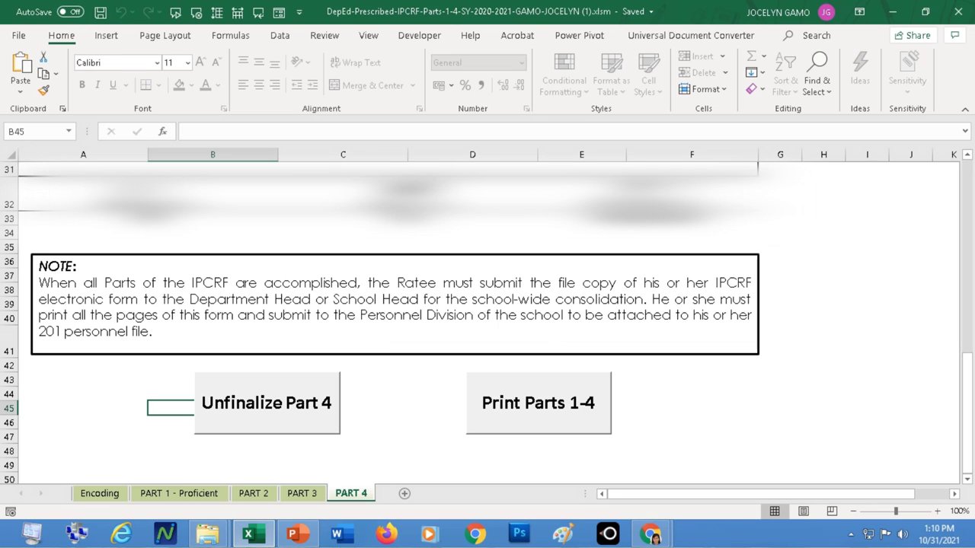
- Check cells on the PART 4 and PART 3 sheets, then save the workbook
{"action": "left_click", "coordinate": [549, 205]}
{"action": "left_click", "coordinate": [343, 236]}
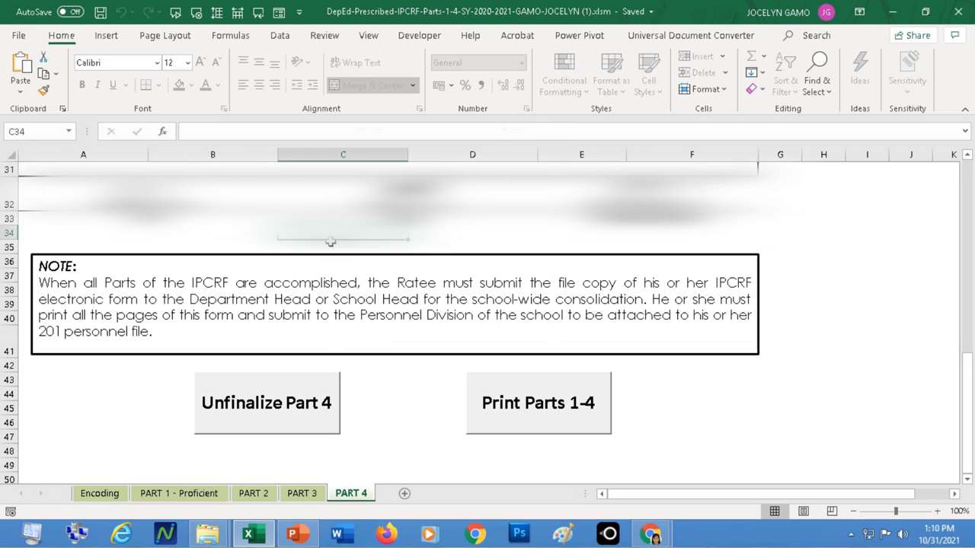
{"action": "left_click", "coordinate": [257, 493]}
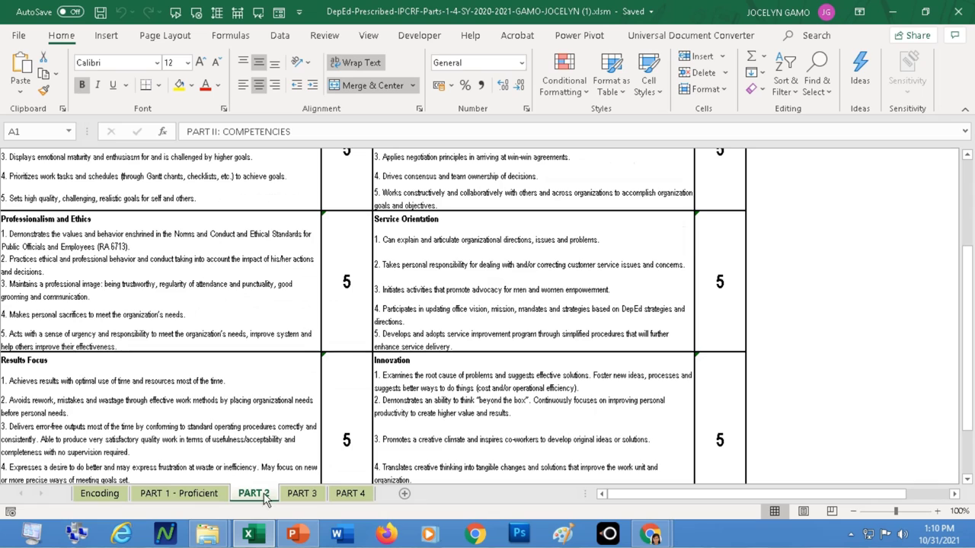
{"action": "left_click", "coordinate": [302, 494]}
{"action": "left_click", "coordinate": [582, 318]}
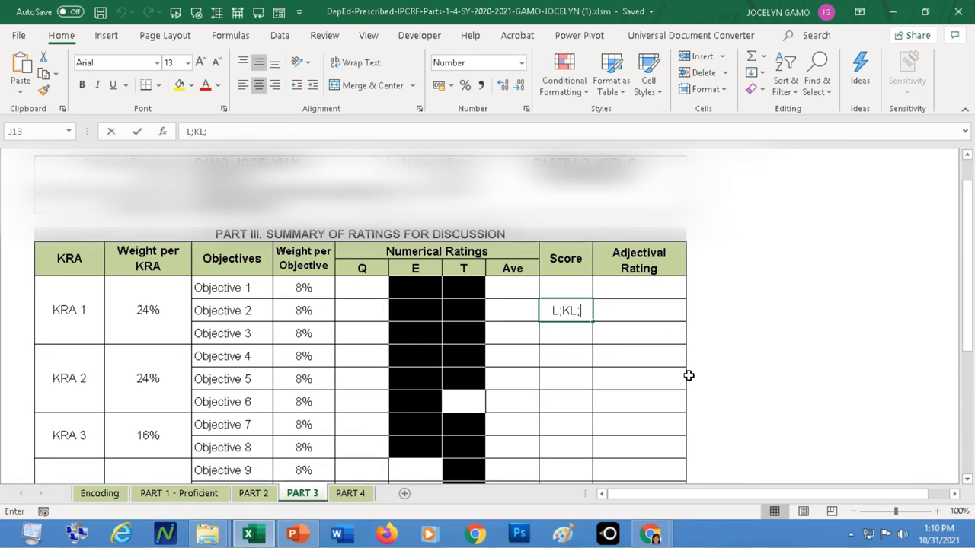
{"action": "key", "text": "ctrl+s"}
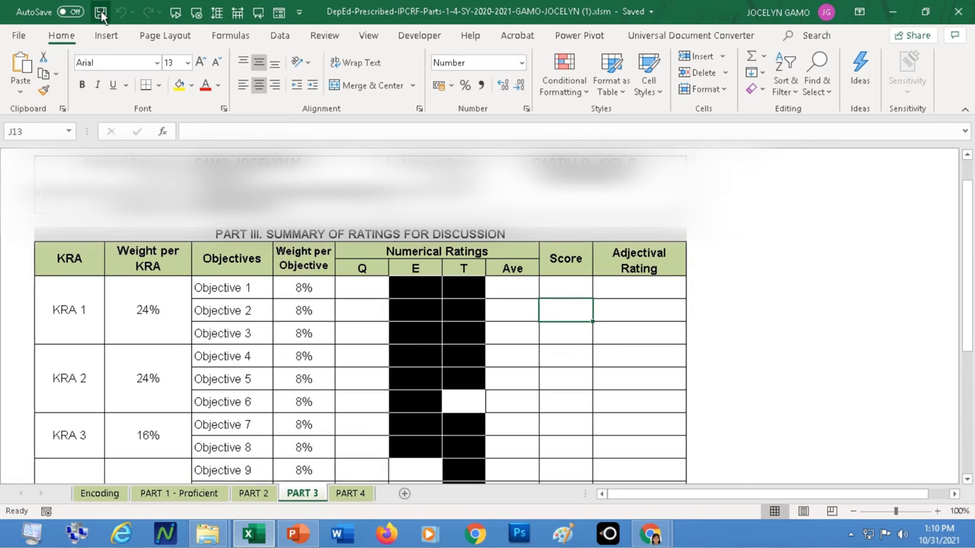